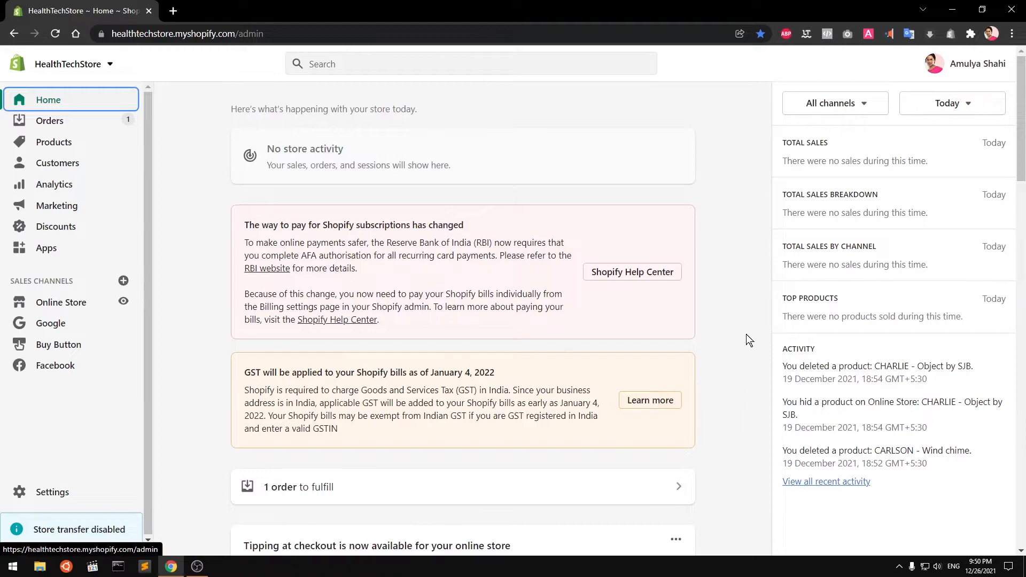
Open the Themes page of the Online Store sales channel
left_click(745, 334)
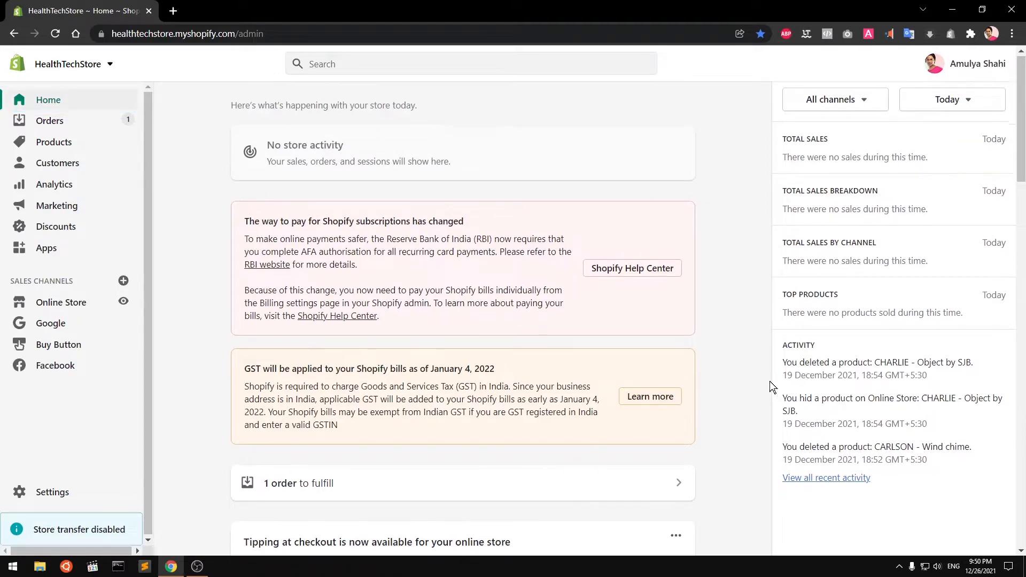
scroll(770, 384, "down", 15)
scroll(770, 383, "down", 7)
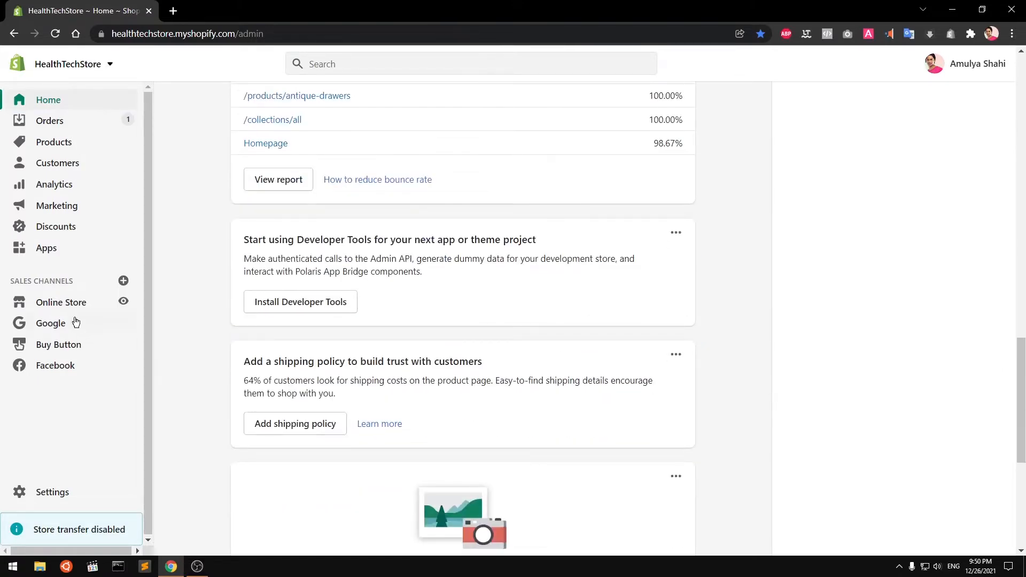
left_click(70, 302)
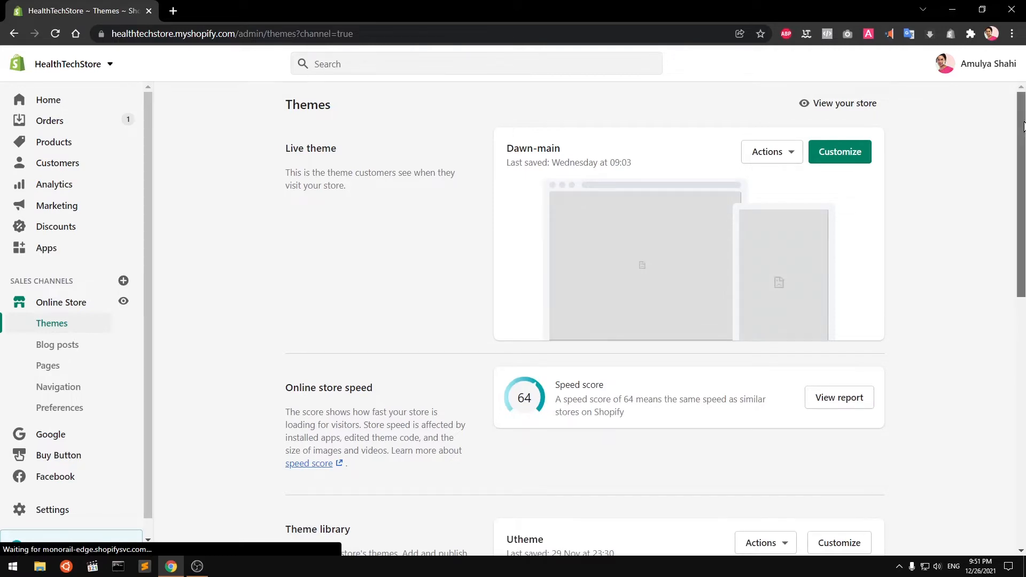
left_click(154, 36)
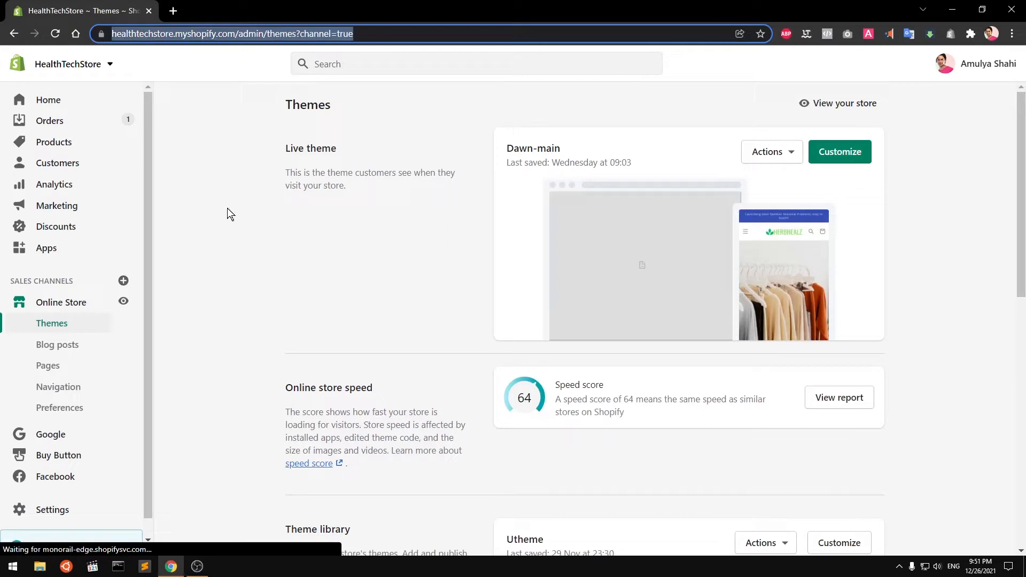
left_click(260, 249)
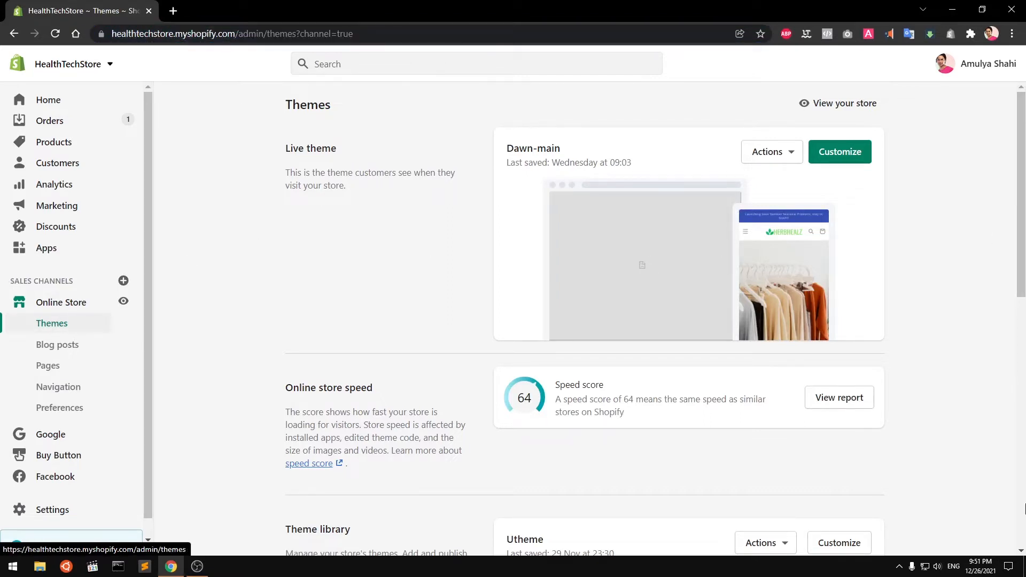
Visit the Shopify Theme Store from the theme options below the library, then return to the store's Themes page
left_click_drag(1024, 308, 1025, 521)
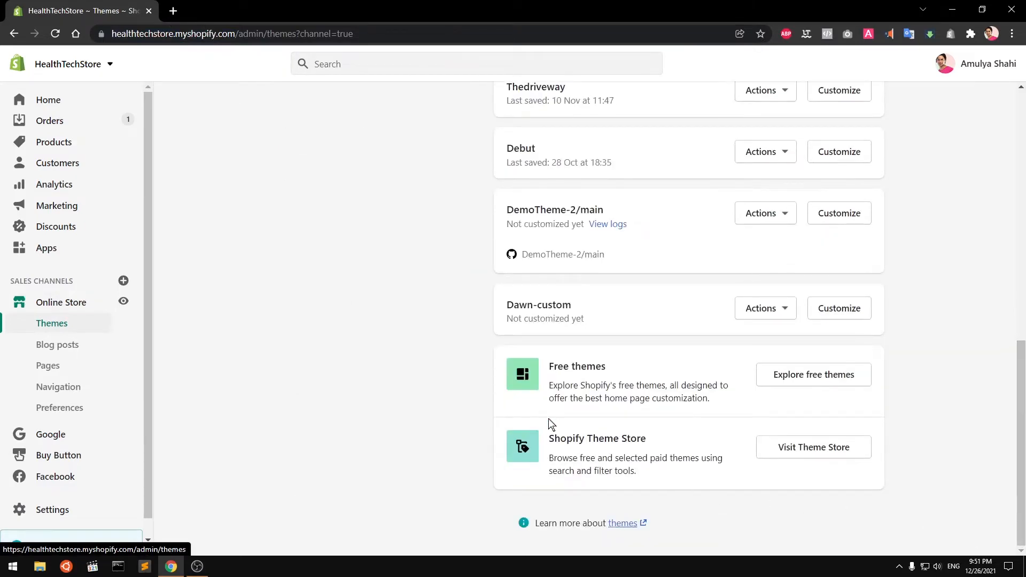
left_click_drag(554, 366, 628, 368)
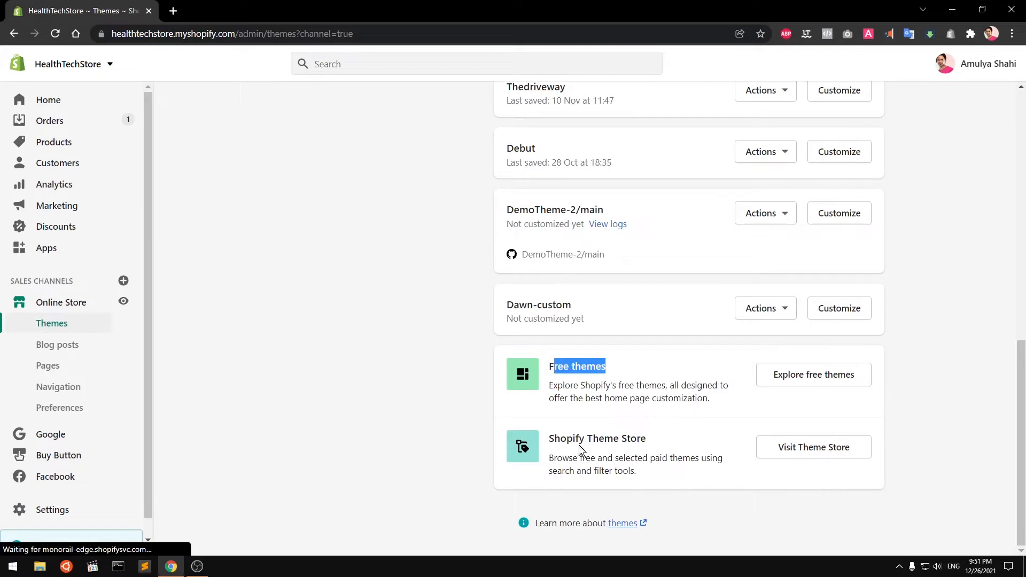
left_click_drag(555, 438, 640, 438)
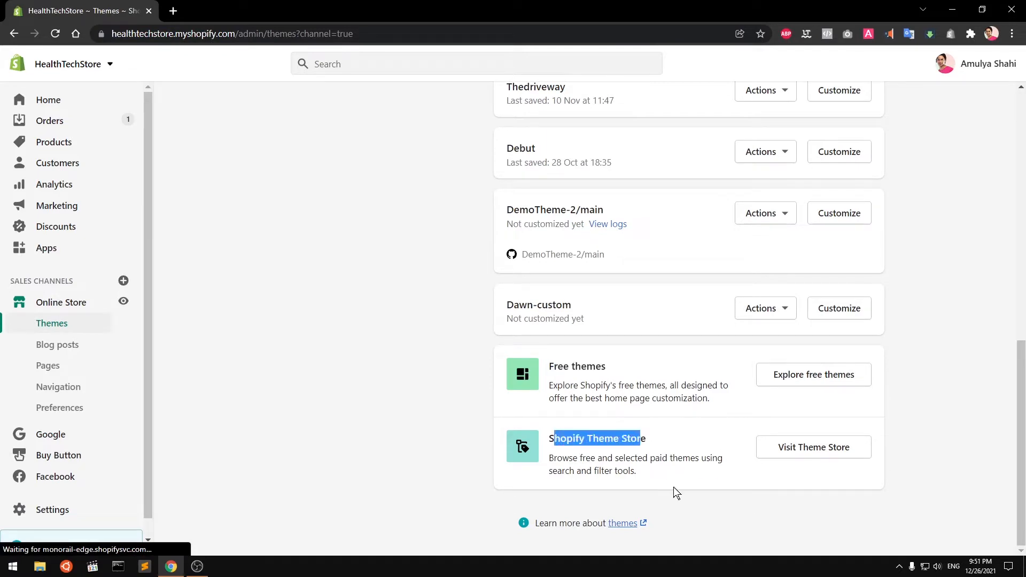
left_click_drag(673, 487, 715, 469)
left_click(717, 469)
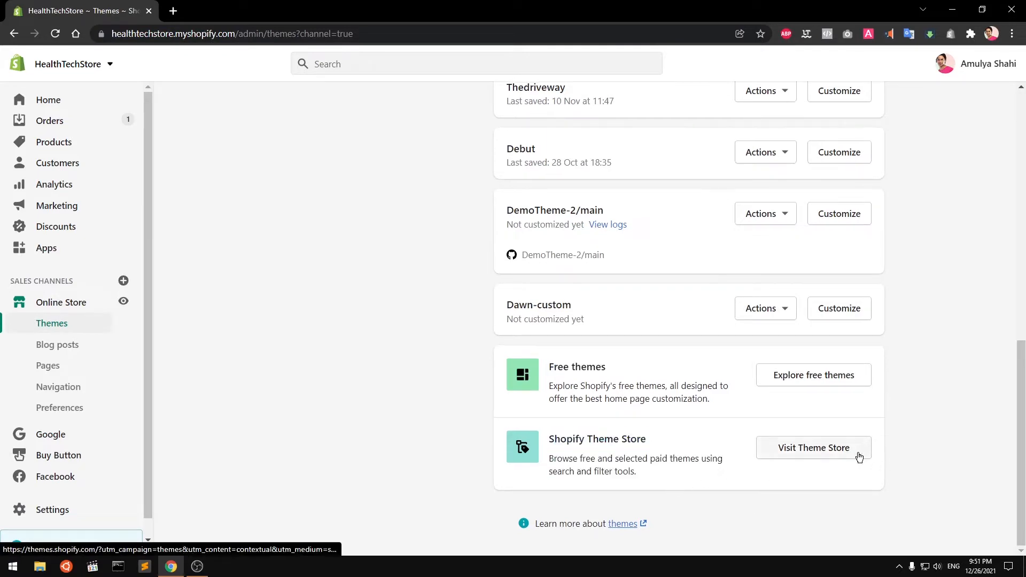
left_click(831, 449)
left_click(97, 6)
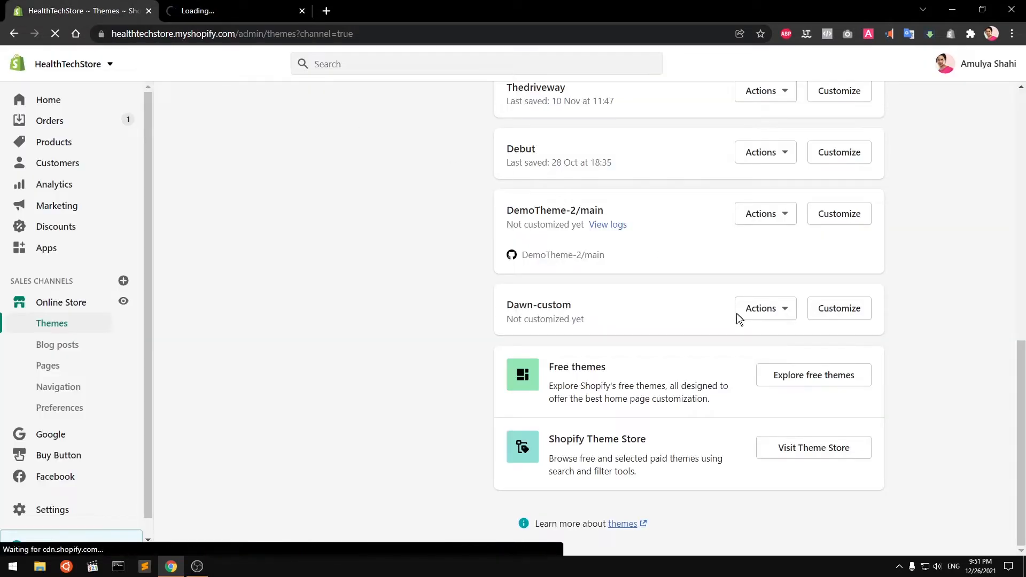
left_click(190, 10)
left_click(96, 10)
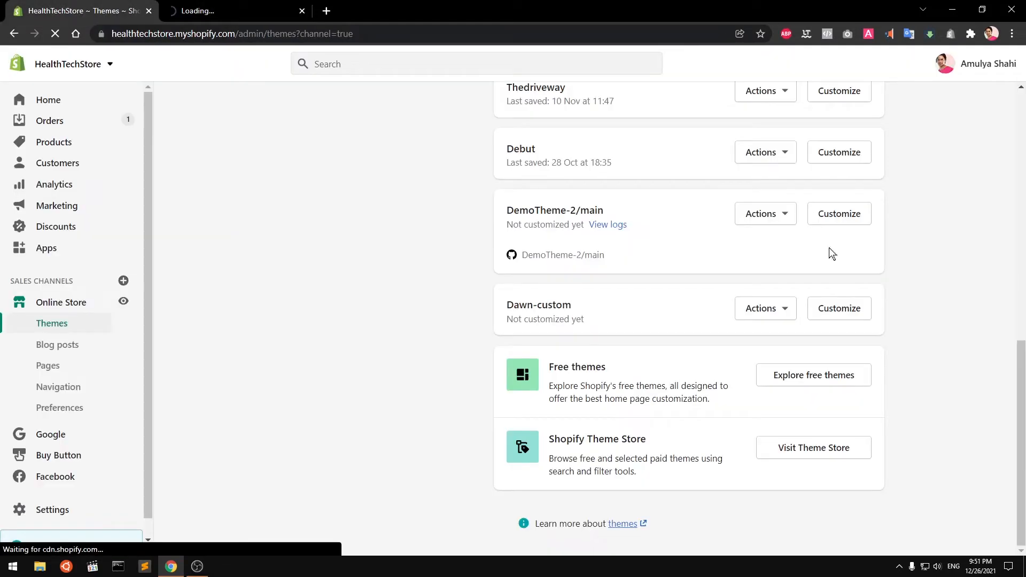
Open the free themes collection and look through all the themes it offers
left_click(822, 377)
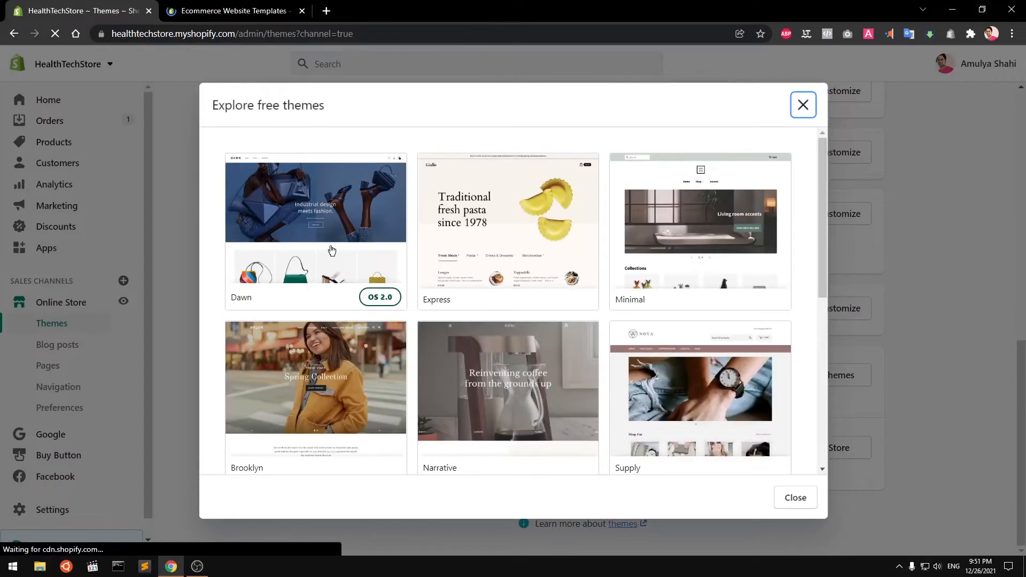
scroll(647, 372, "down", 6)
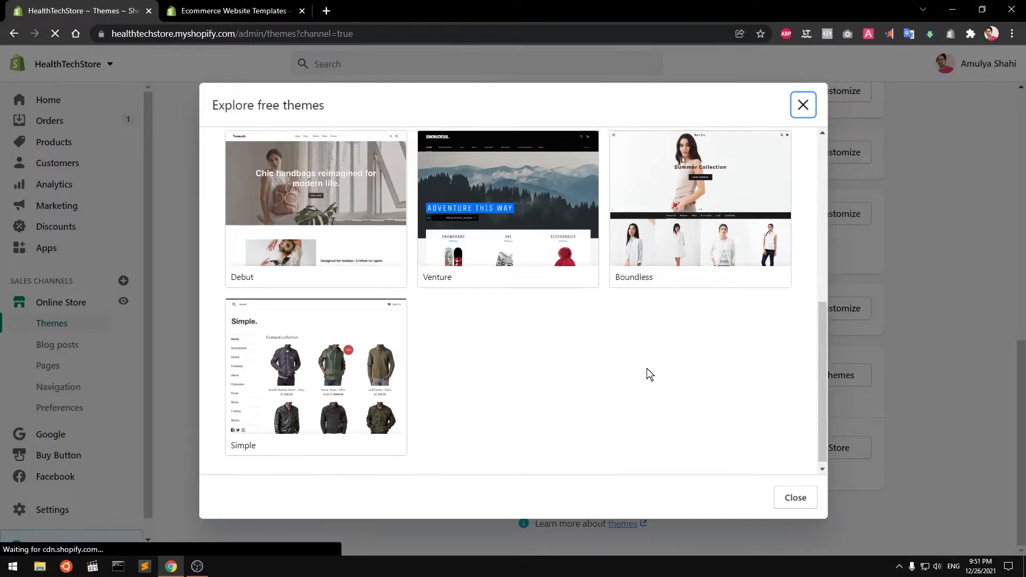
scroll(647, 373, "up", 5)
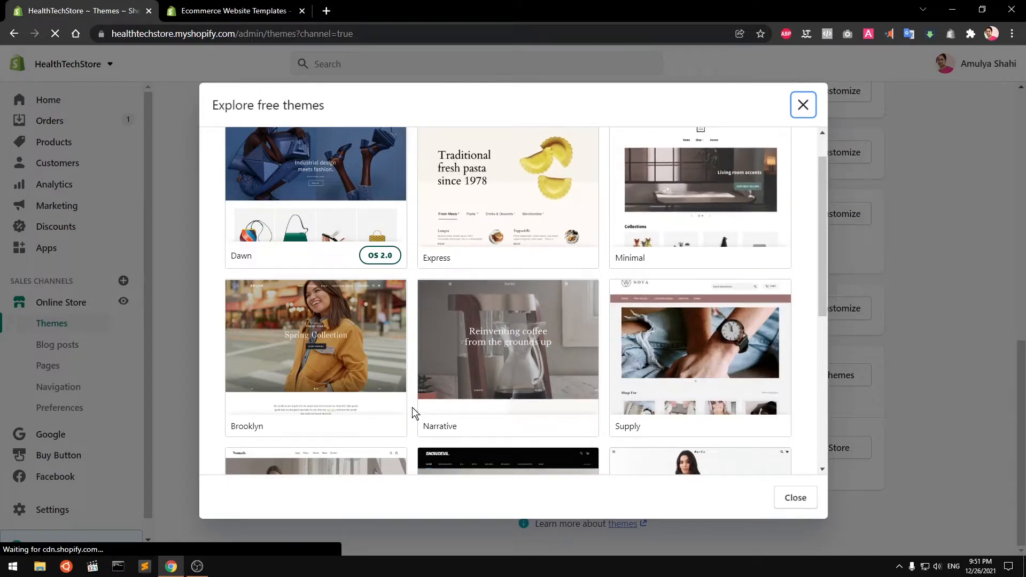
scroll(740, 417, "down", 5)
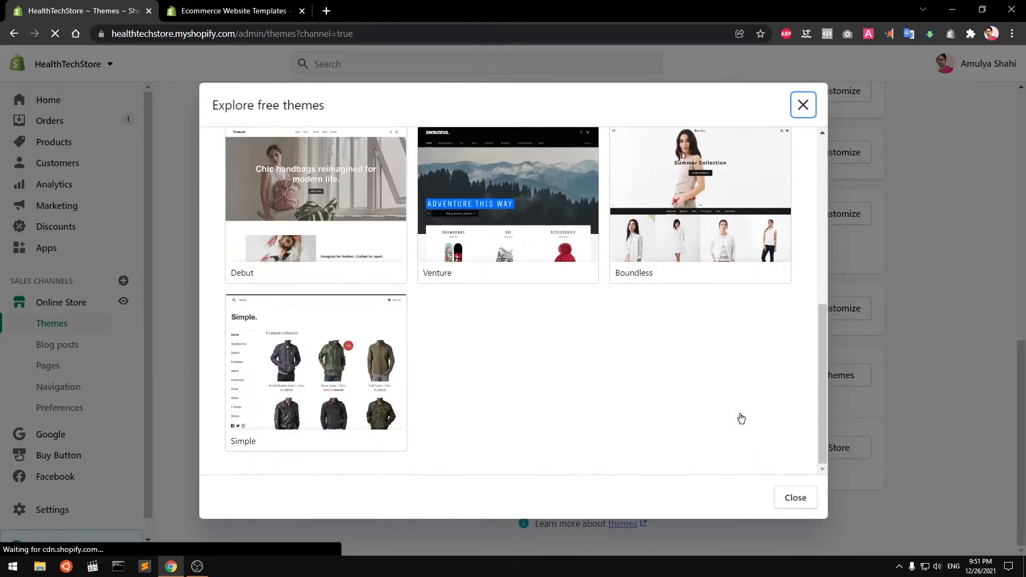
scroll(741, 419, "up", 5)
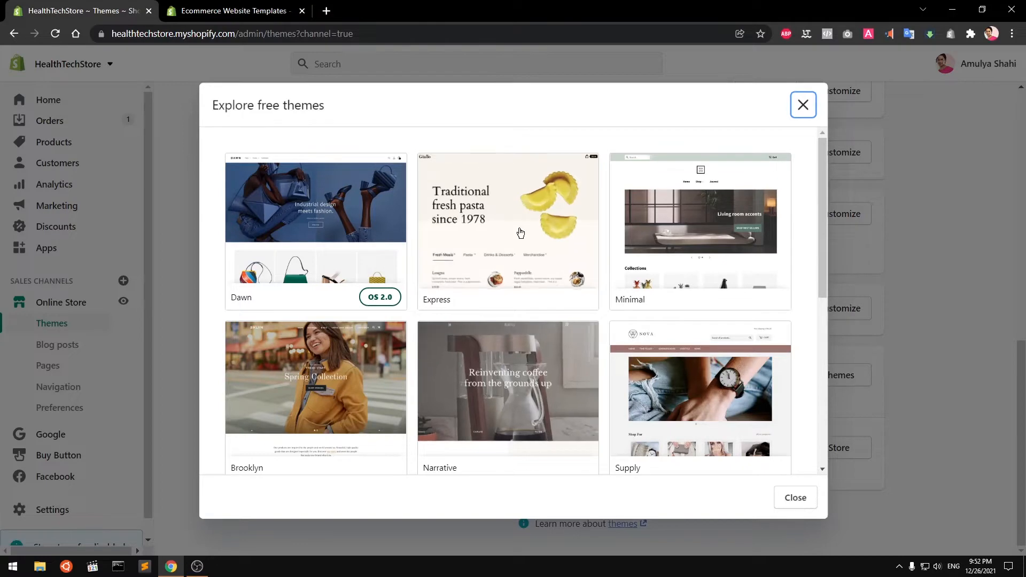
scroll(621, 419, "down", 6)
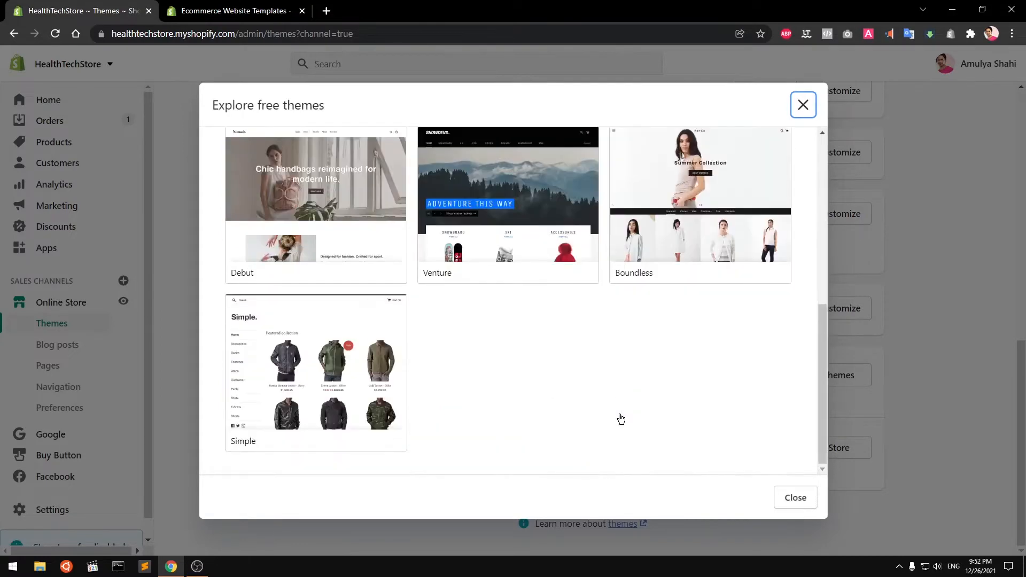
scroll(620, 413, "up", 6)
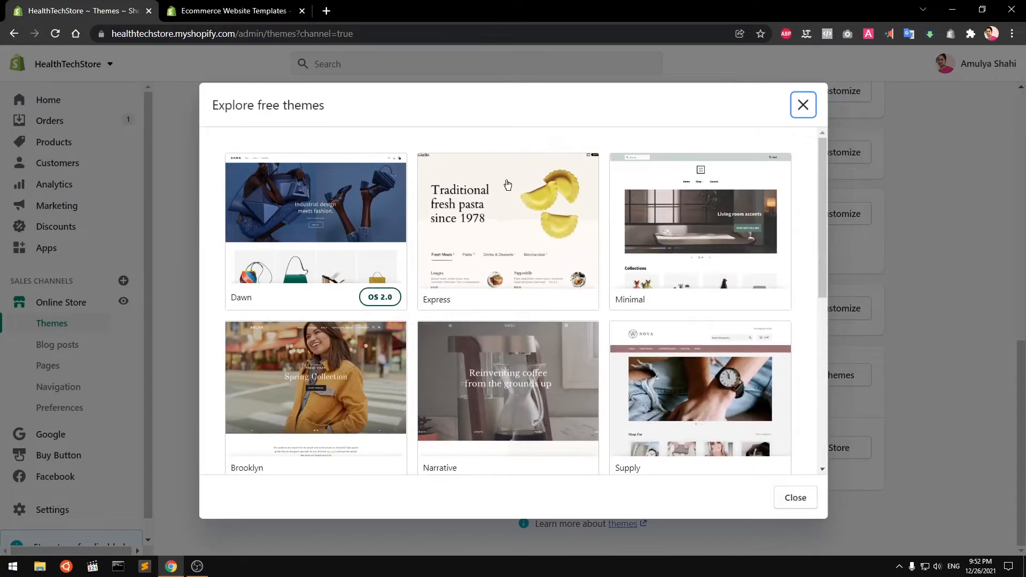
Add the free Express theme in the Bistro style to the theme library and check its entry there
left_click(508, 204)
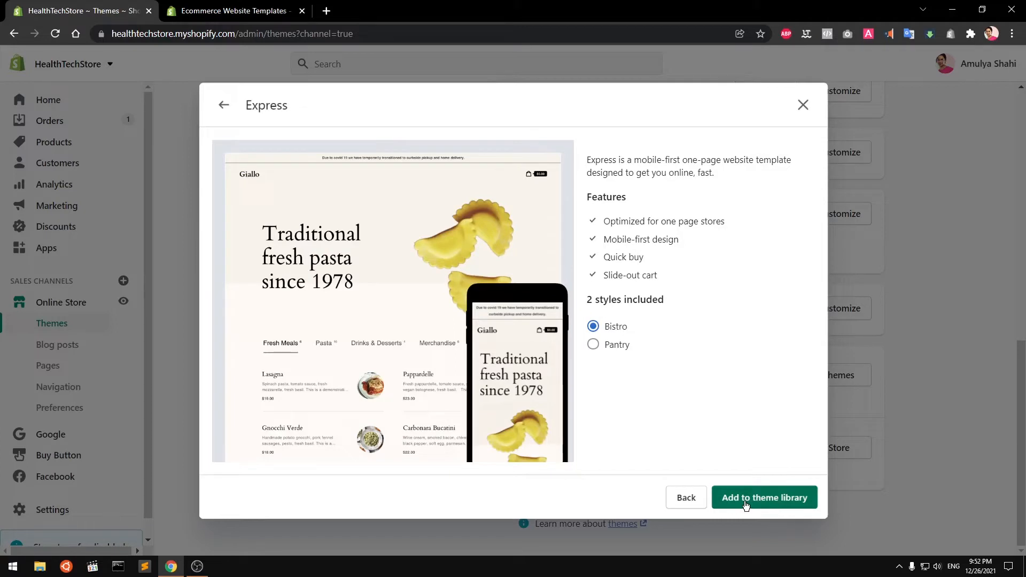
left_click(768, 506)
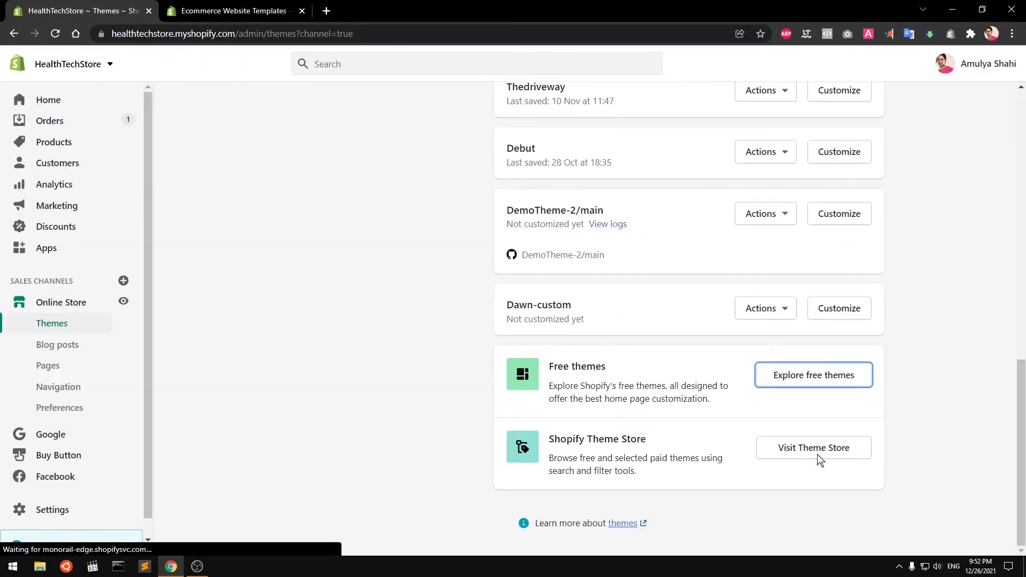
scroll(716, 368, "up", 6)
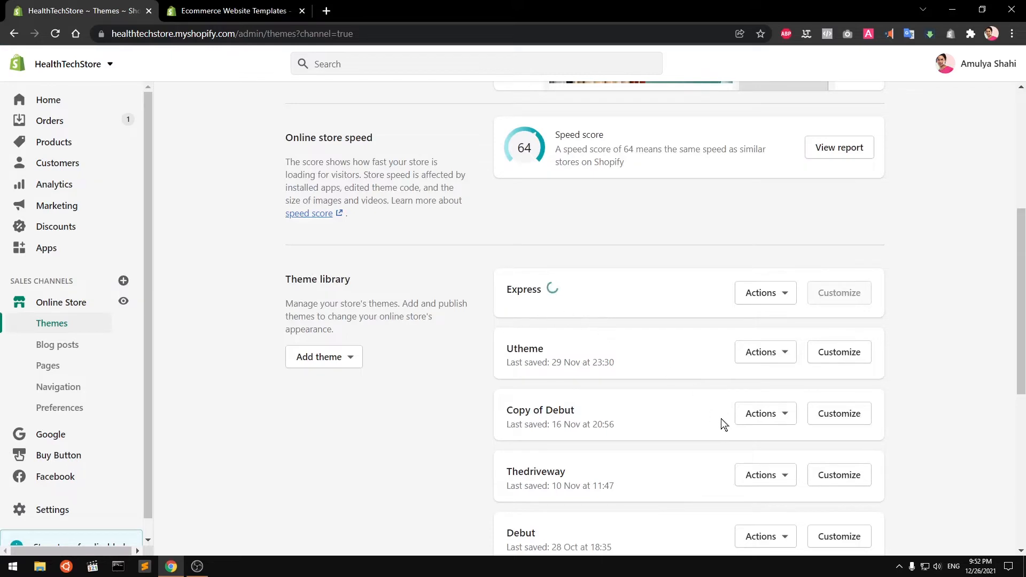
Examine the theme collections, prices and industry categories on the Shopify Theme Store home page
left_click(229, 6)
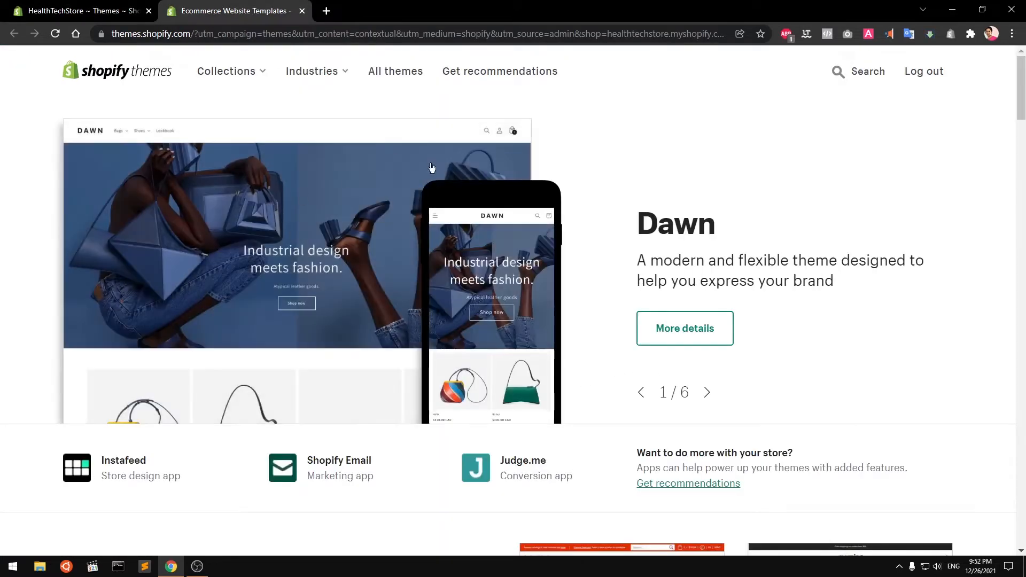
scroll(731, 325, "down", 9)
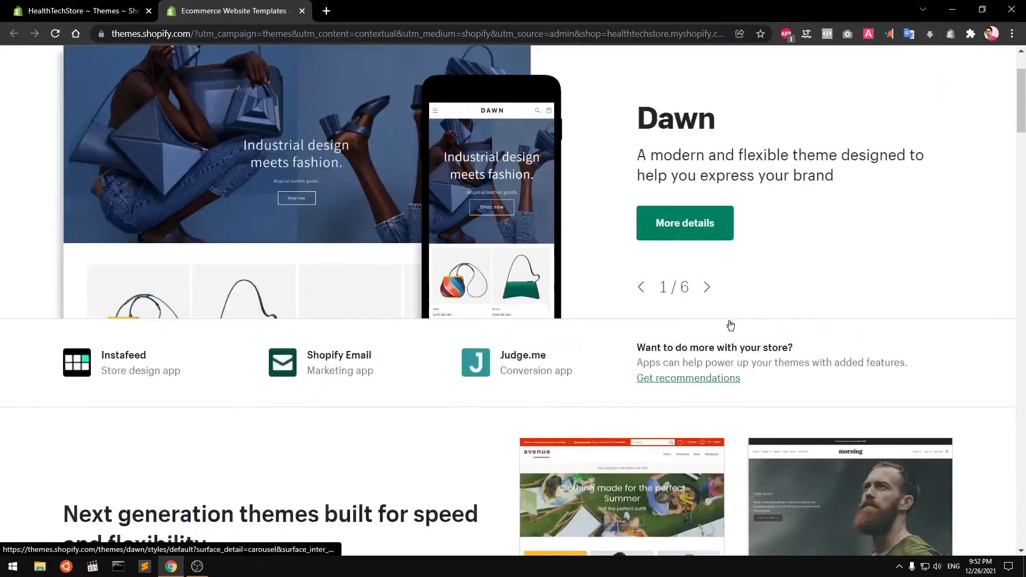
scroll(730, 325, "down", 7)
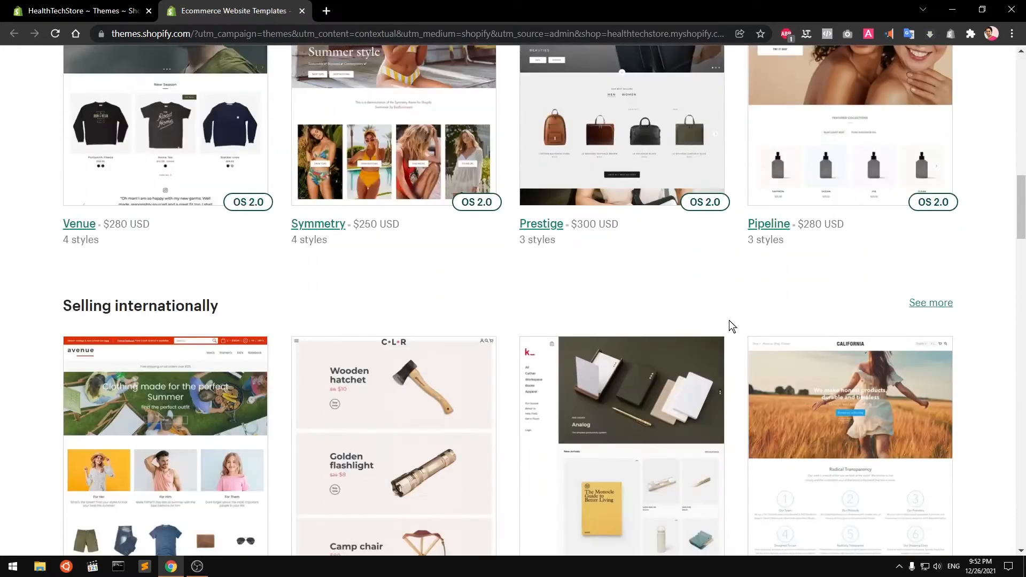
scroll(729, 319, "down", 12)
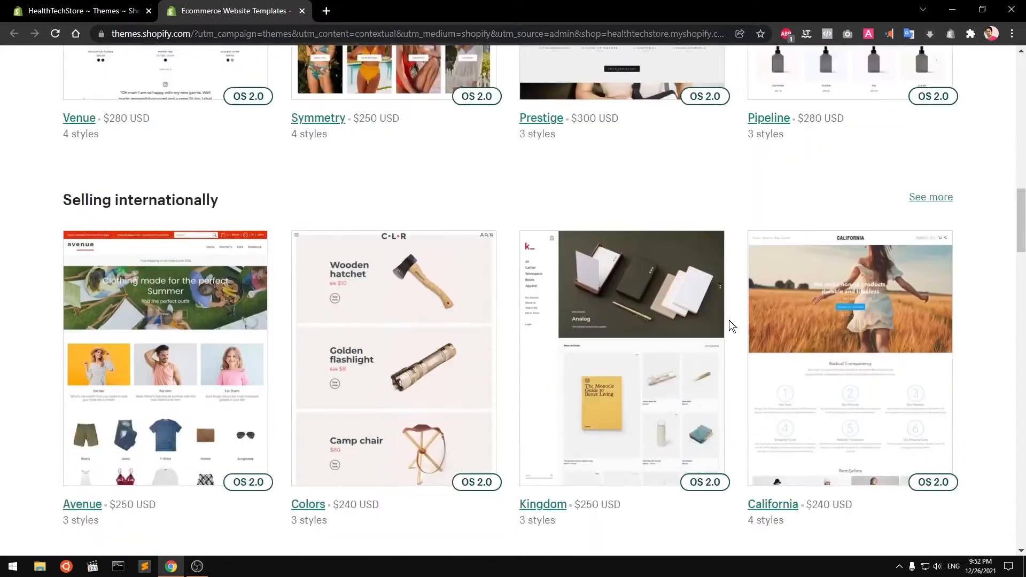
scroll(729, 319, "down", 14)
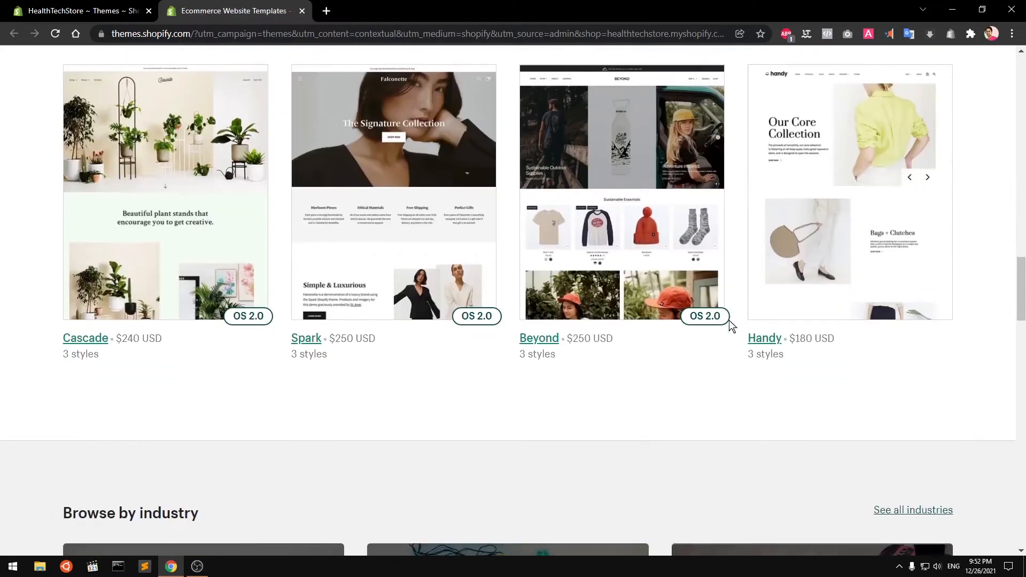
scroll(729, 320, "down", 11)
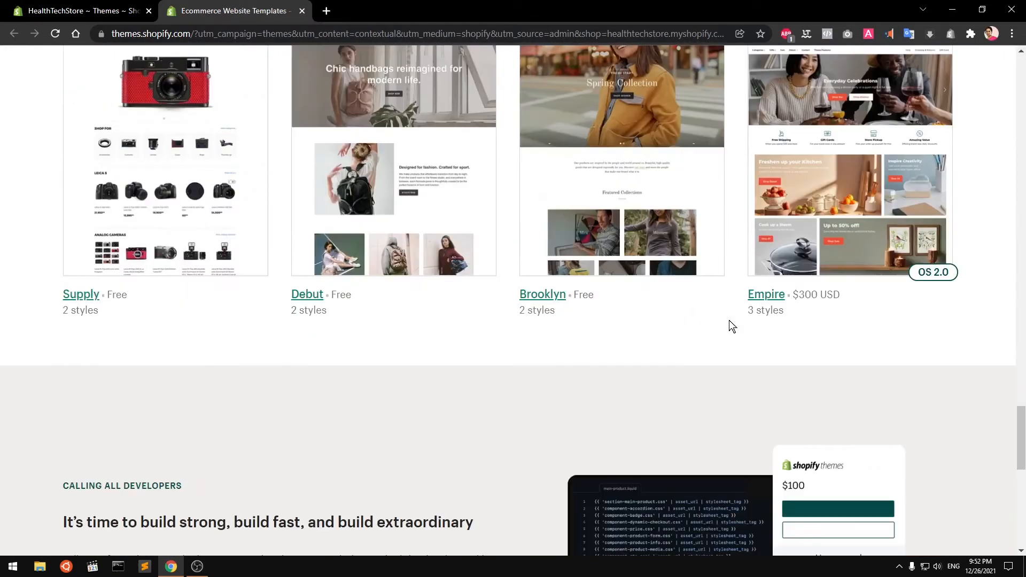
scroll(729, 320, "up", 3)
scroll(729, 321, "up", 1)
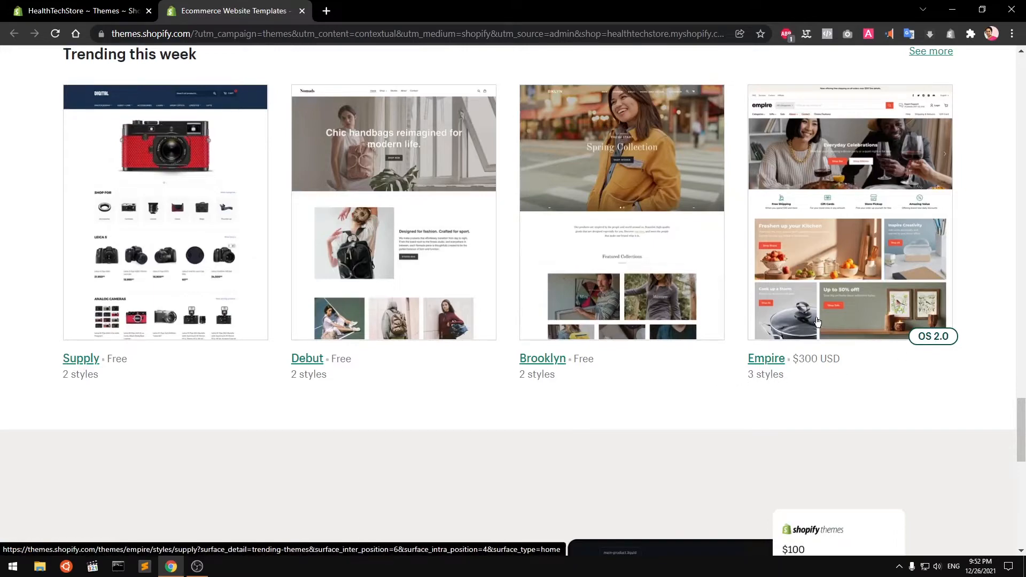
scroll(816, 321, "down", 5)
scroll(816, 320, "down", 5)
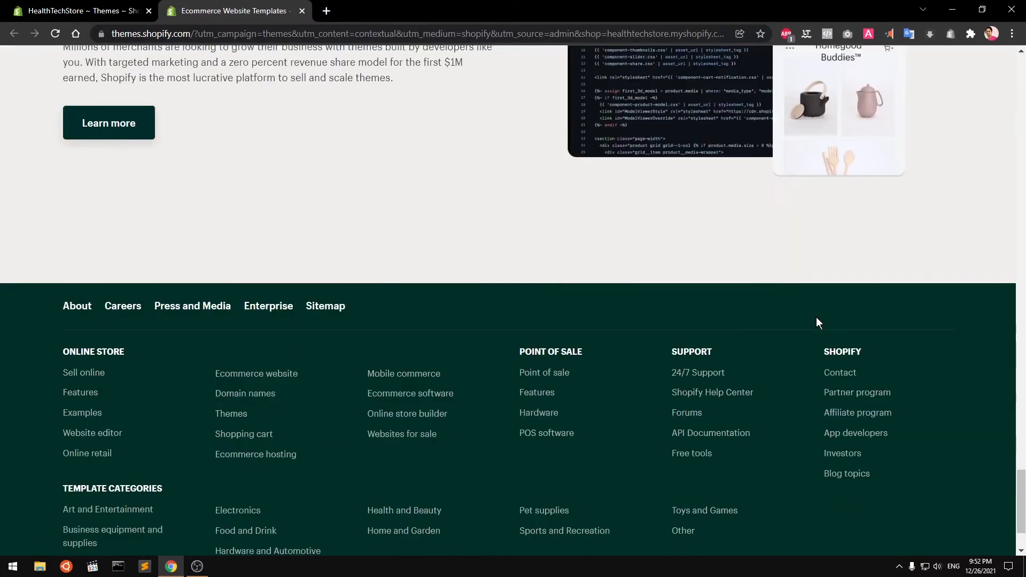
scroll(816, 319, "up", 15)
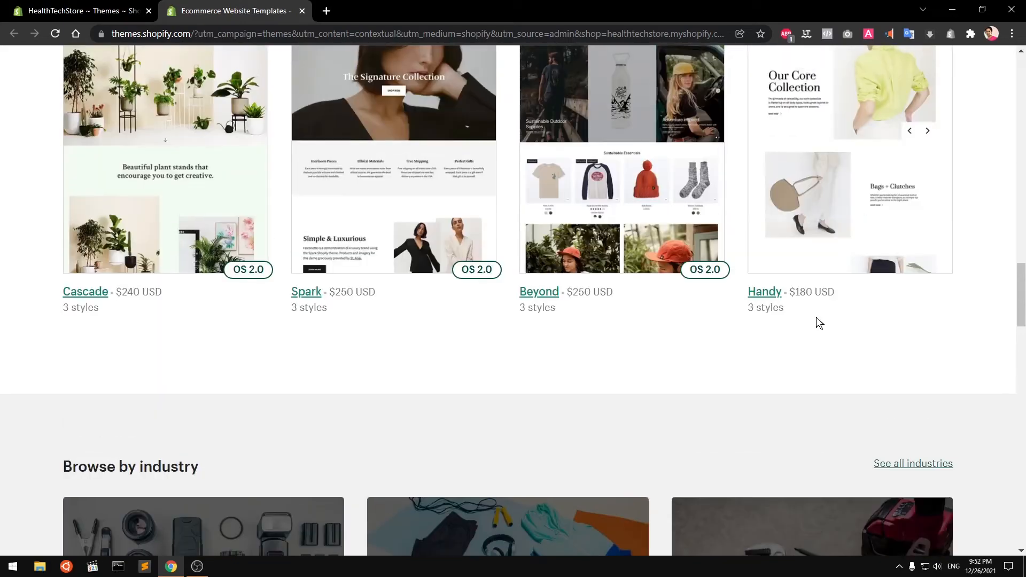
scroll(817, 318, "up", 15)
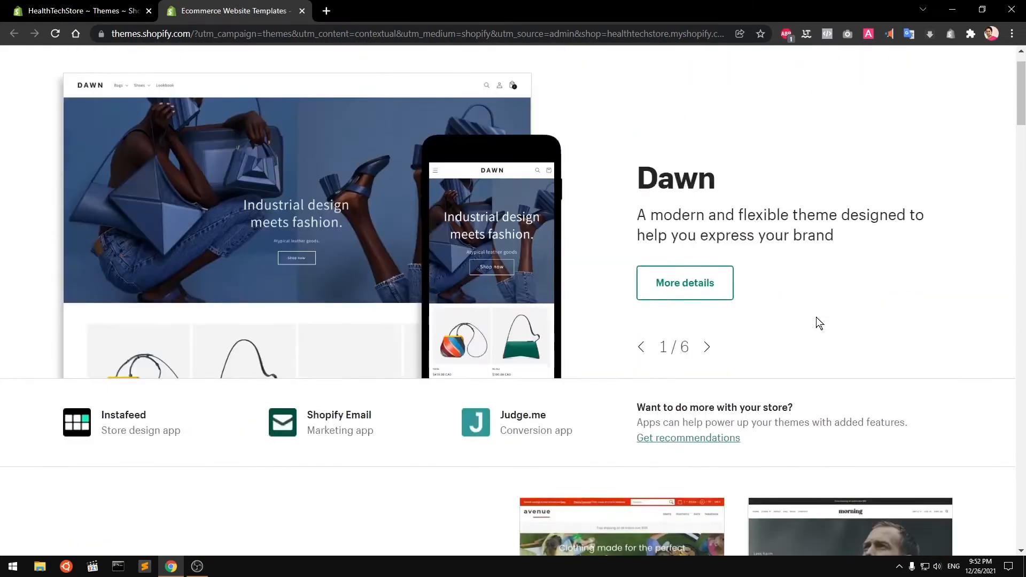
scroll(816, 317, "up", 1)
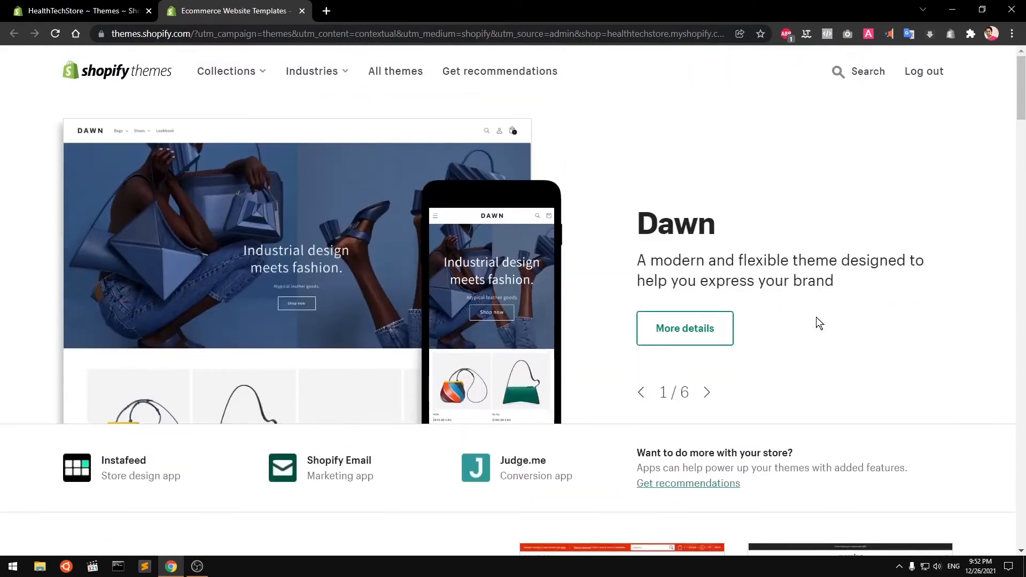
View the second featured theme in the Theme Store, go back to the first, and return to the store's Themes page
left_click(712, 401)
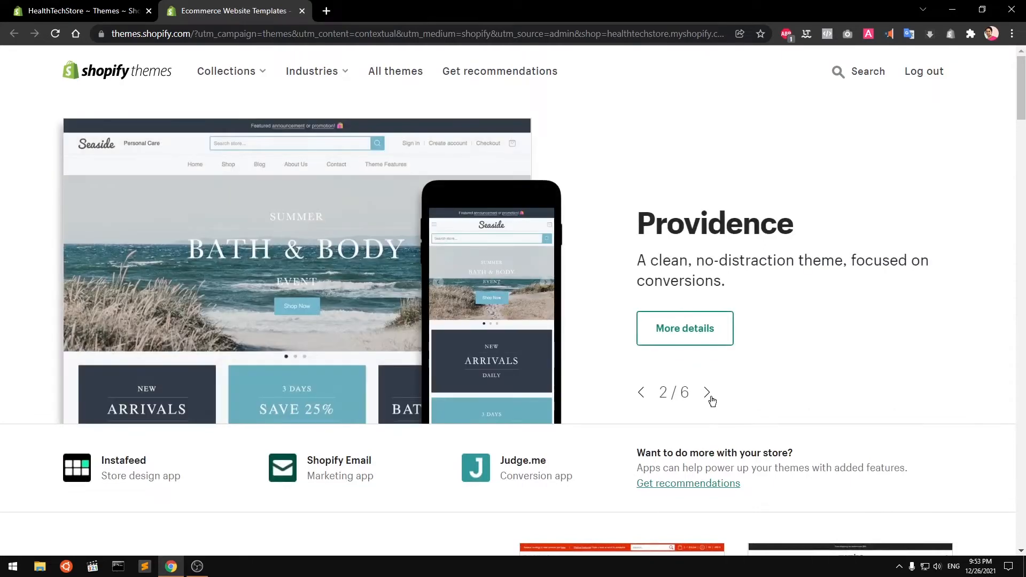
left_click(642, 394)
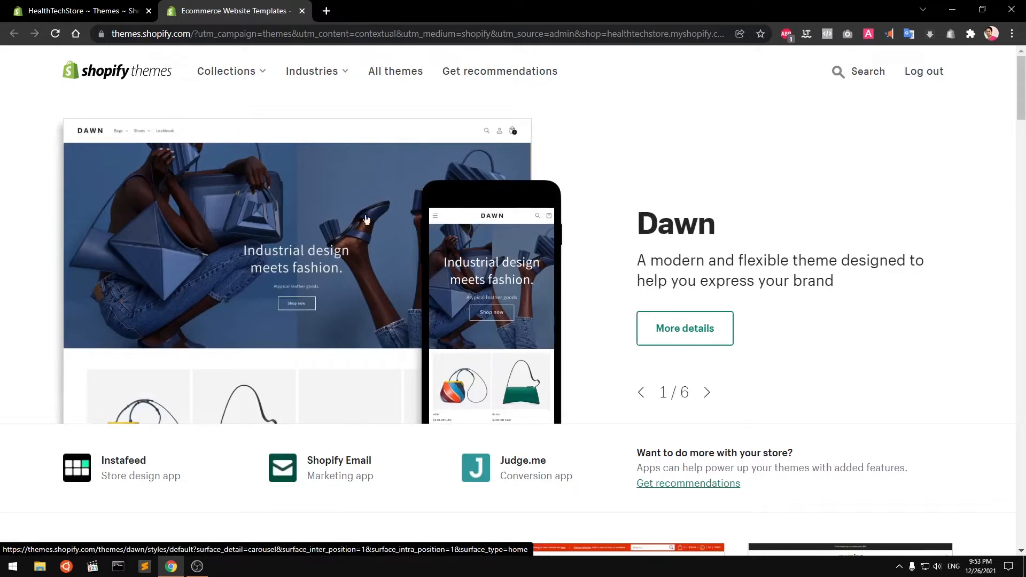
left_click(89, 9)
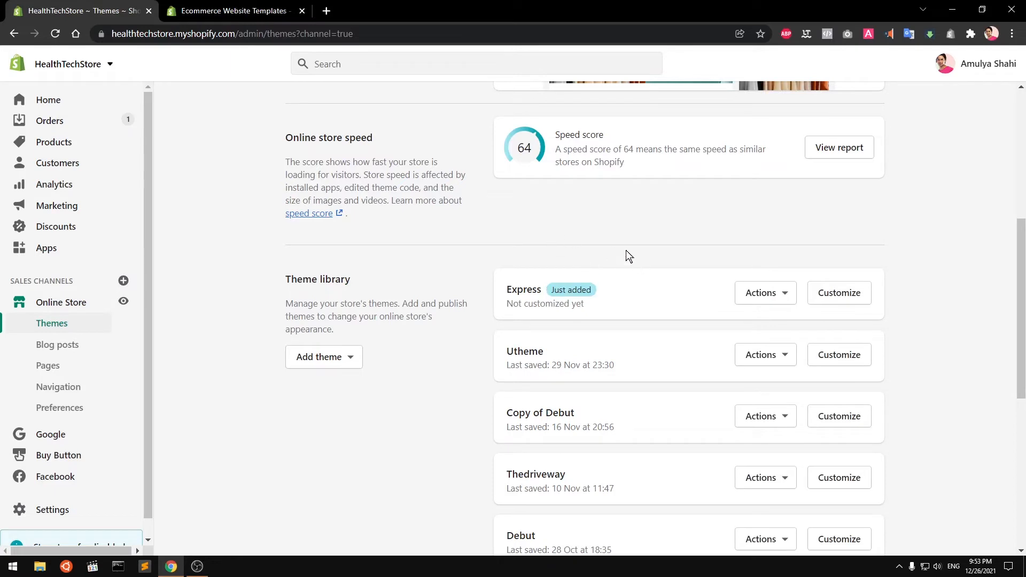
Publish the Express theme from the theme library as the store's live theme
left_click(782, 295)
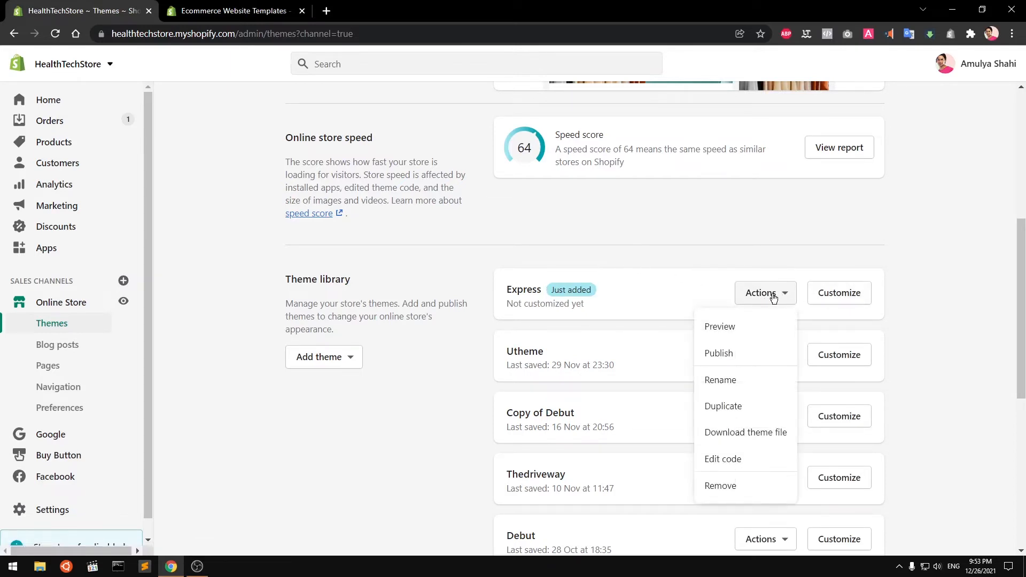
left_click(725, 355)
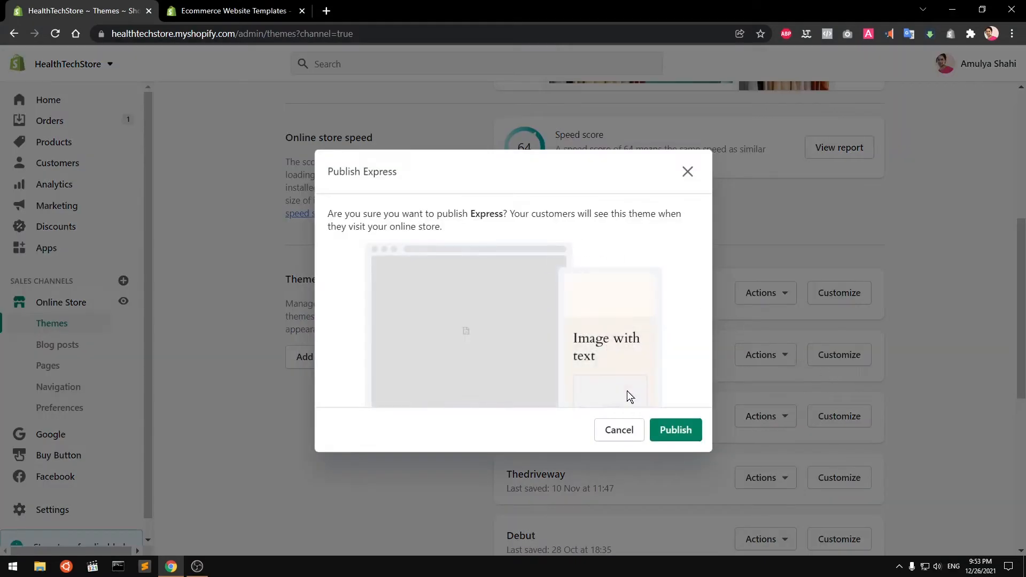
left_click(683, 435)
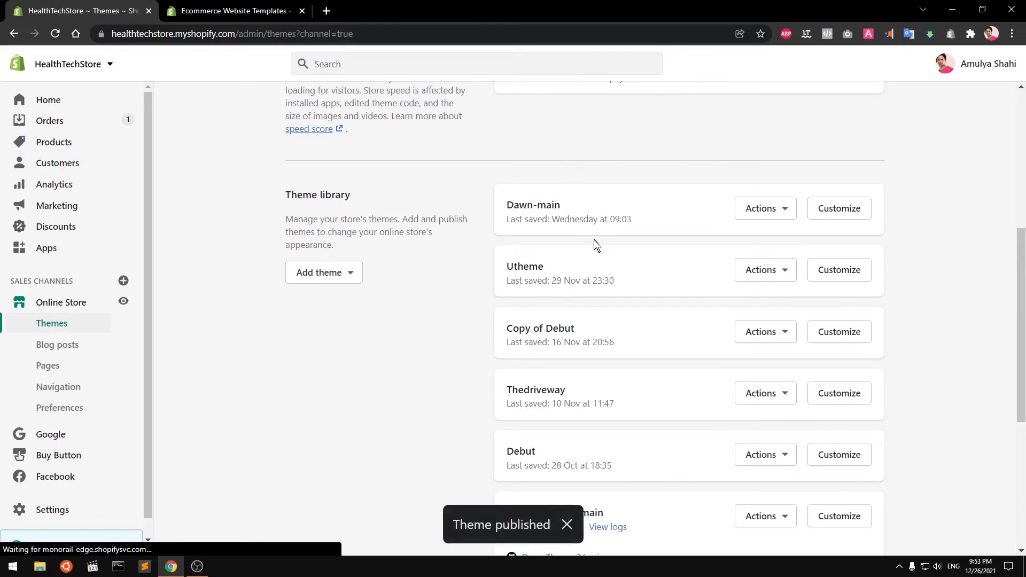
scroll(594, 239, "up", 6)
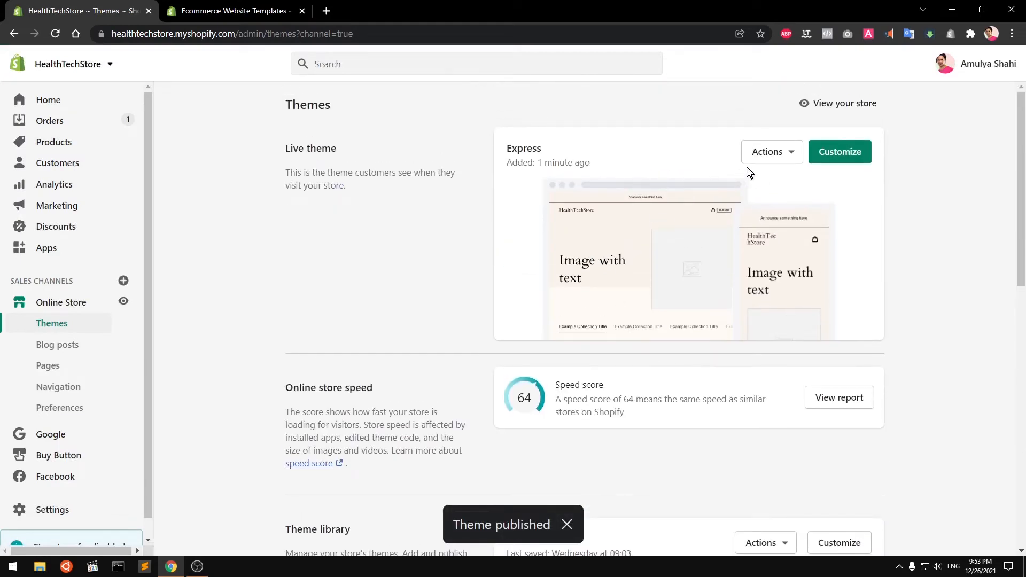
View the live Express storefront in a new tab and look through its home page sections from header to footer
left_click(784, 156)
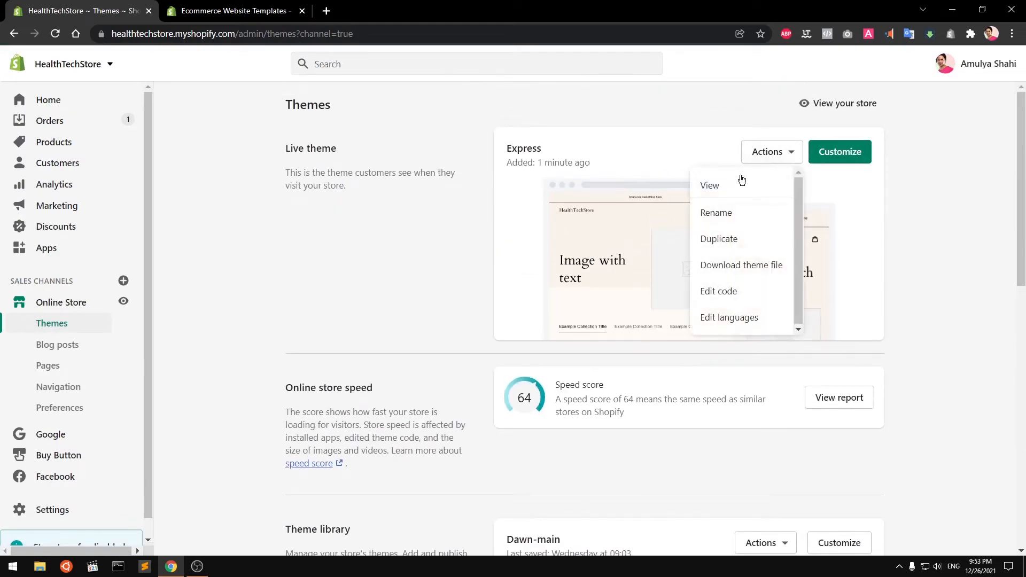
right_click(716, 184)
left_click(732, 194)
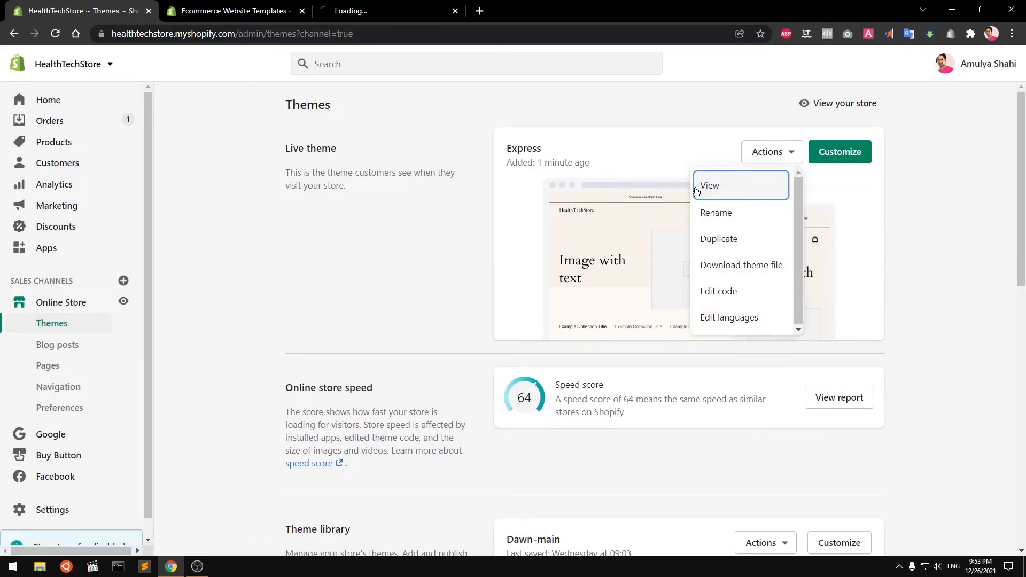
left_click(350, 6)
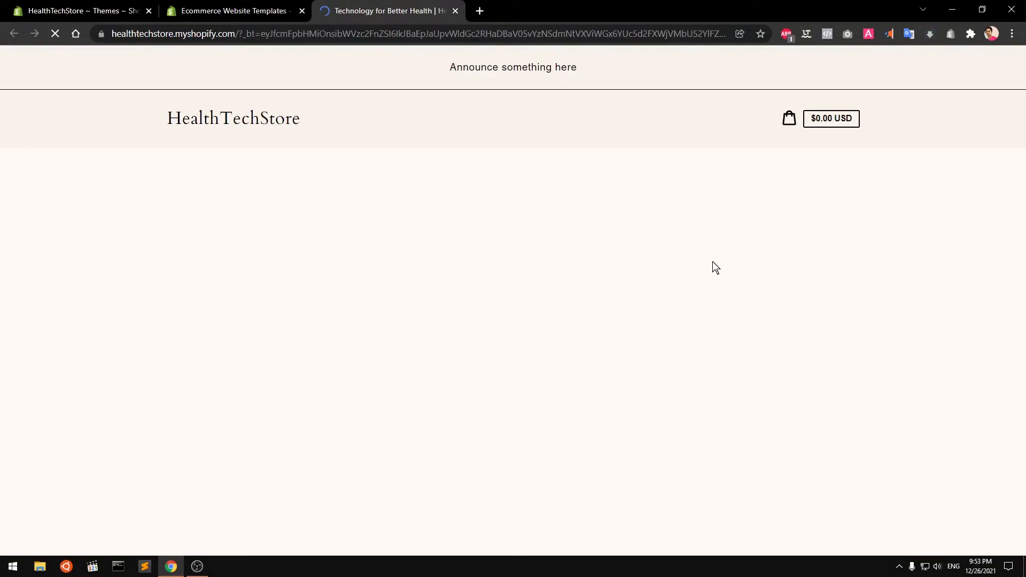
scroll(716, 267, "down", 1)
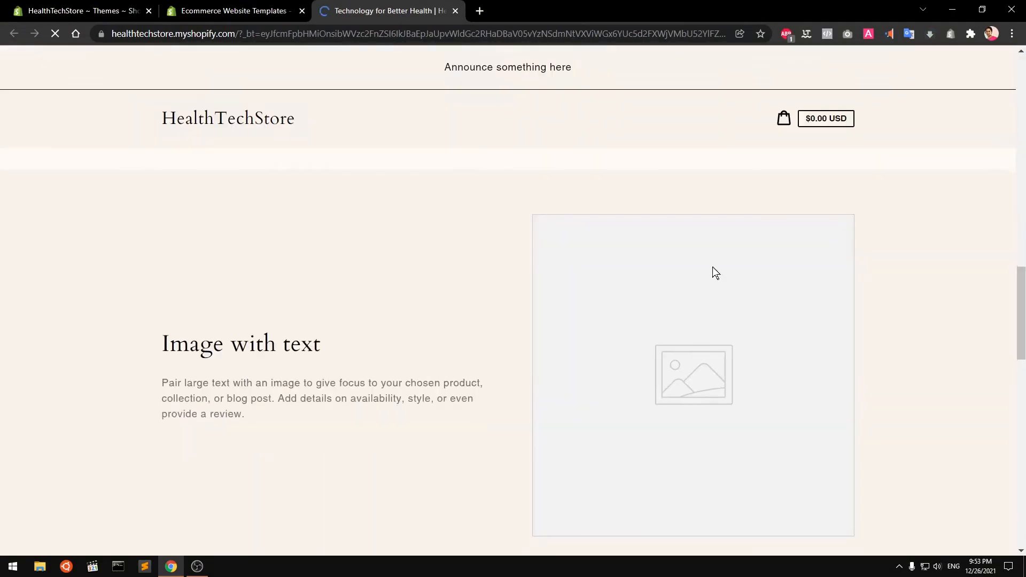
scroll(715, 273, "down", 10)
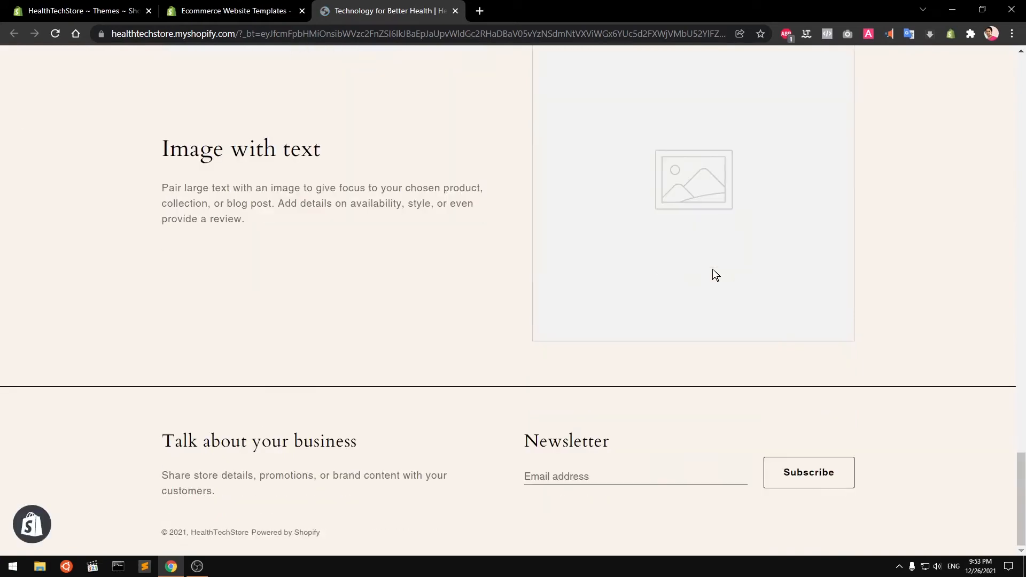
scroll(713, 269, "up", 20)
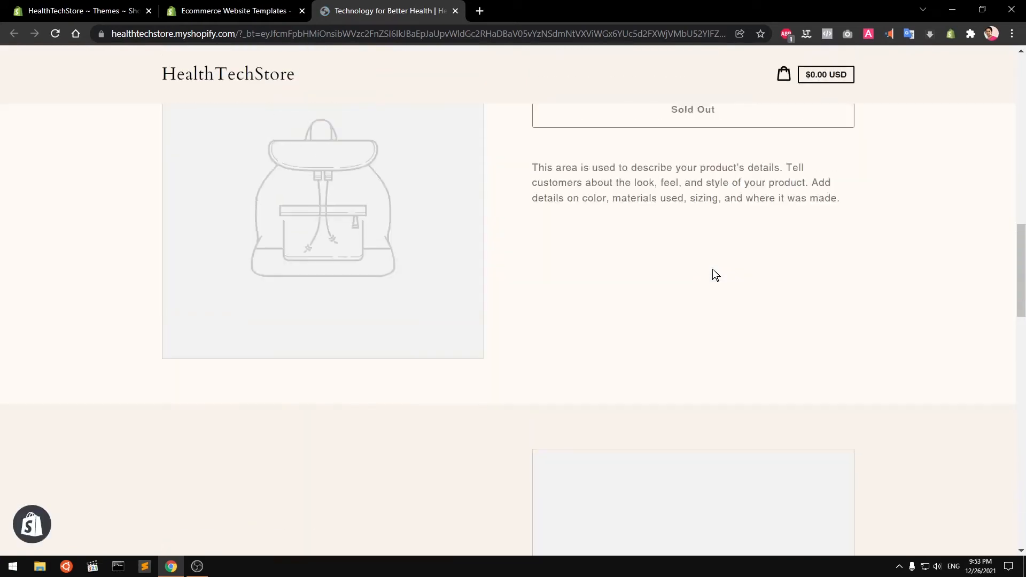
scroll(713, 268, "up", 8)
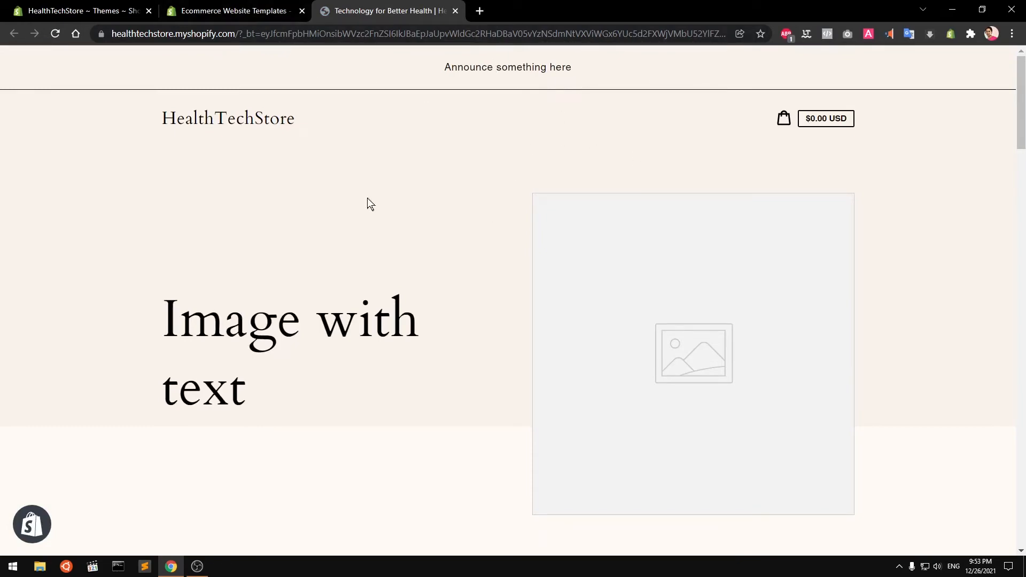
scroll(754, 197, "down", 10)
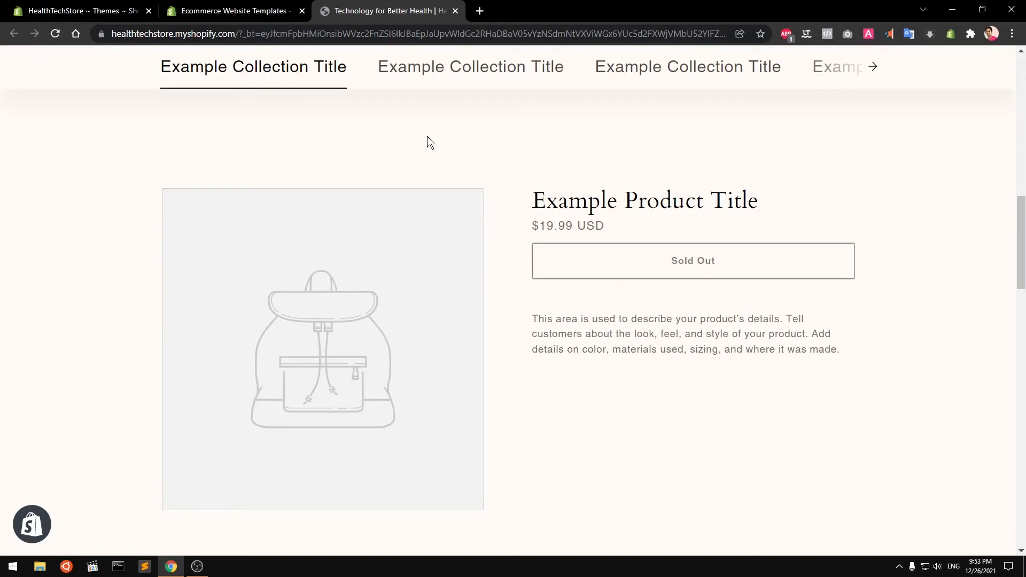
Return to the store's Themes page, preview the Dawn-main theme's home page, and close that preview and its tab
left_click(230, 10)
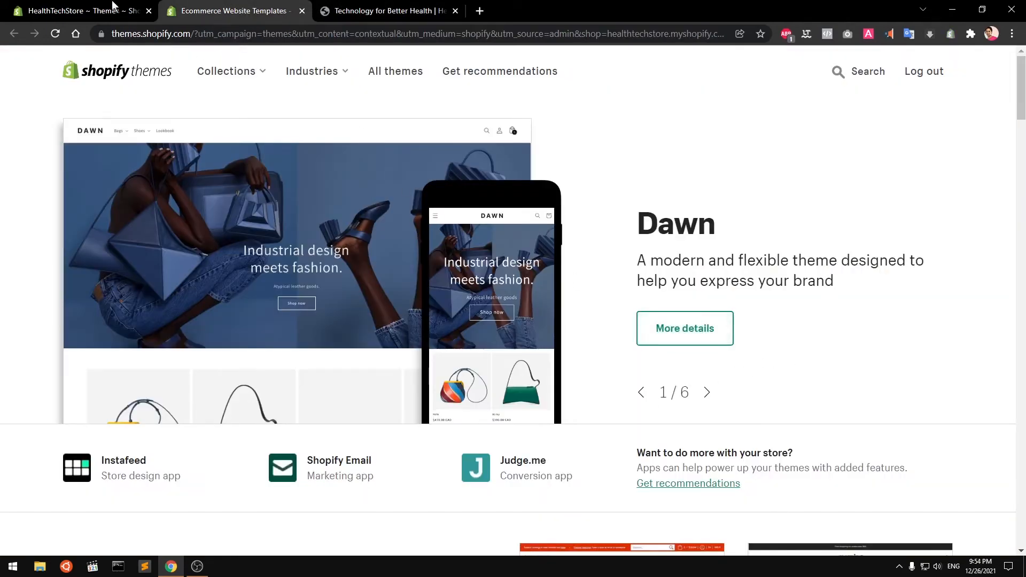
left_click(114, 8)
scroll(809, 410, "down", 5)
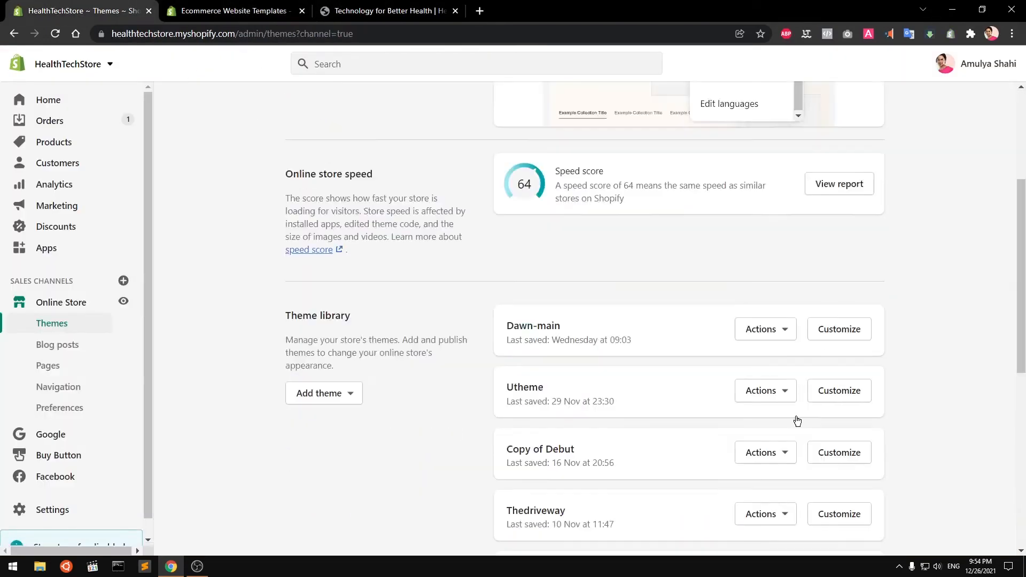
left_click(783, 285)
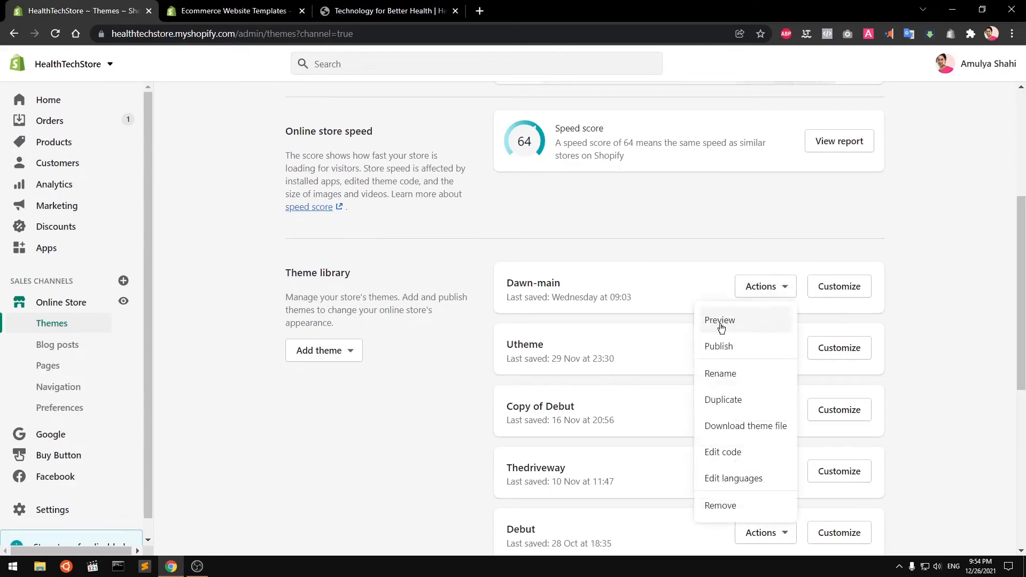
left_click(718, 319)
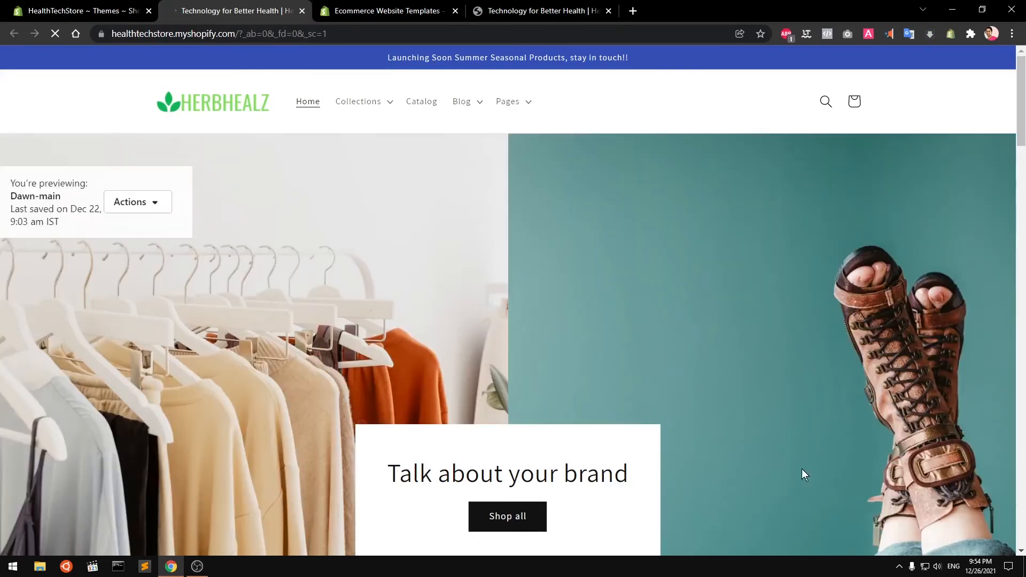
scroll(752, 417, "down", 10)
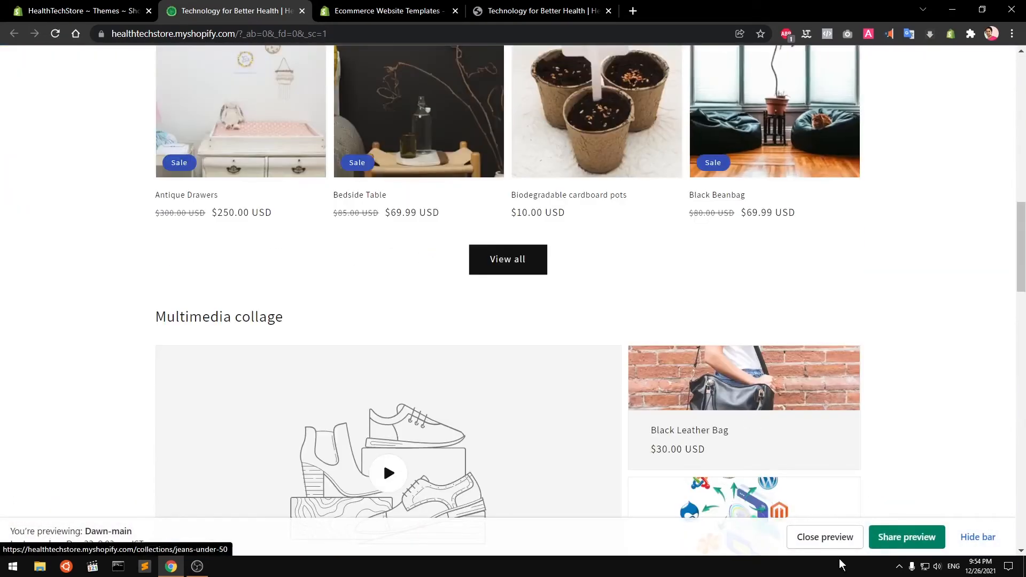
left_click(820, 535)
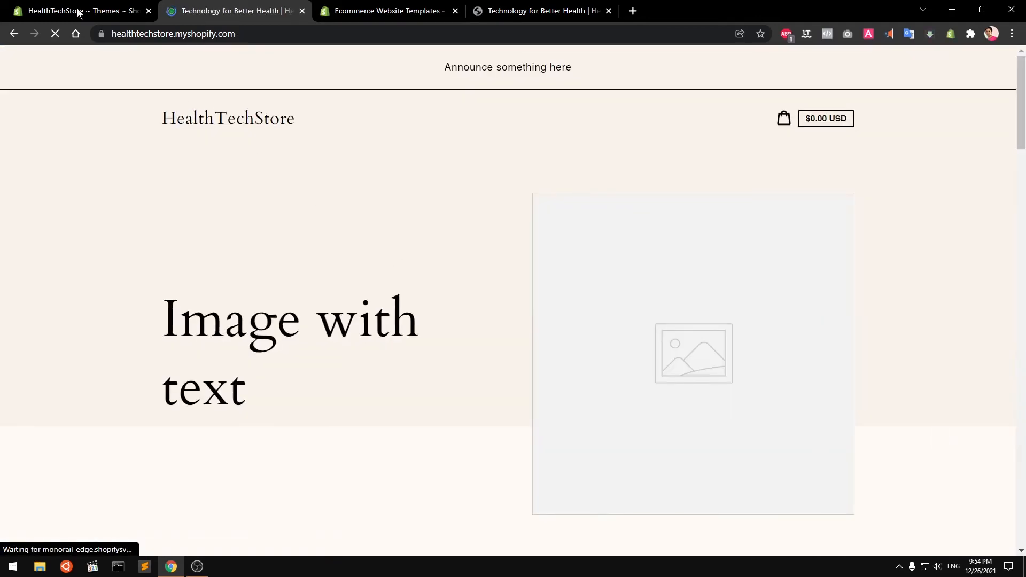
left_click(79, 12)
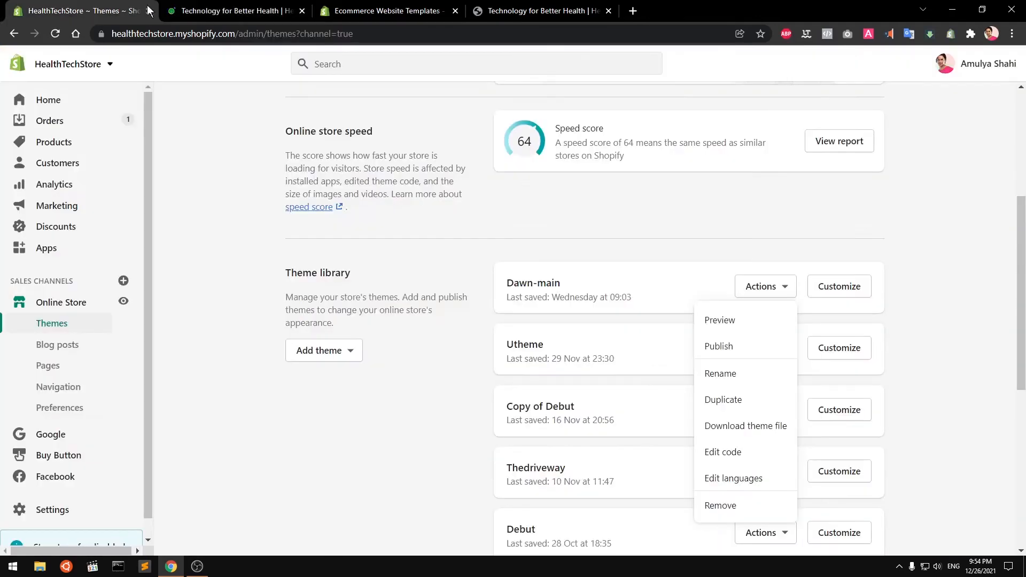
left_click(301, 10)
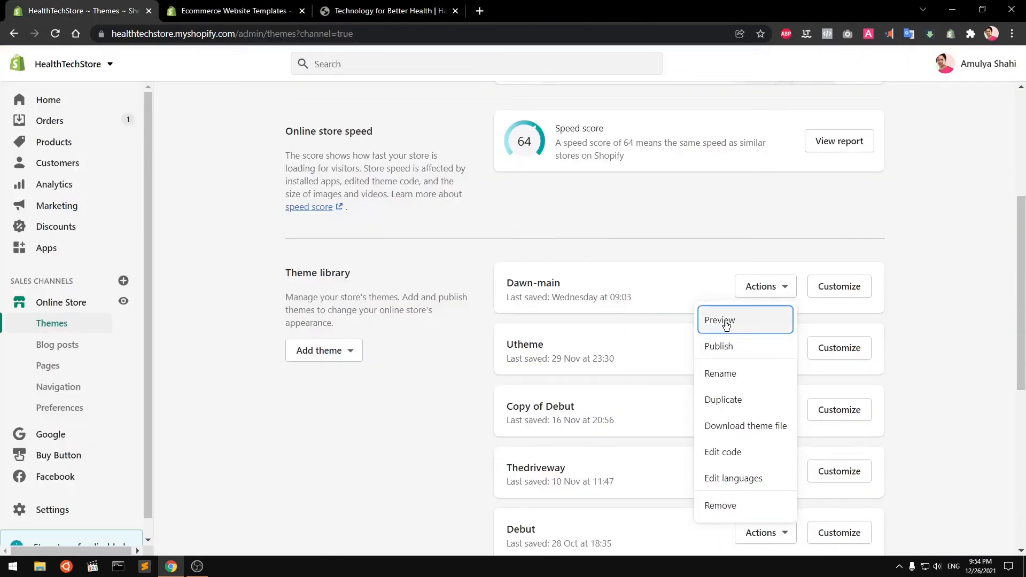
Preview the Dawn-main theme again and examine its home page down to the multicolumn and blog post sections
left_click(725, 321)
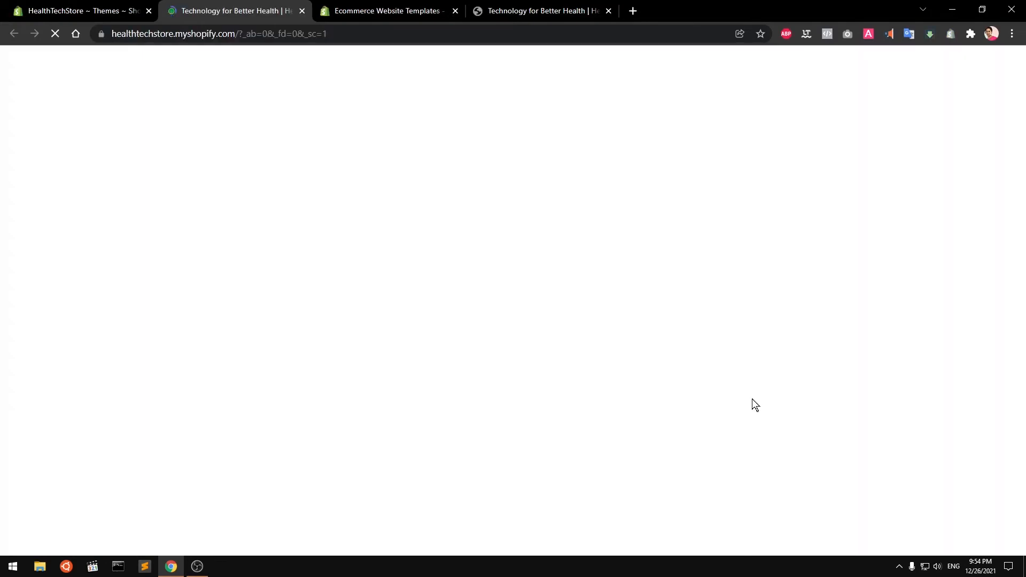
scroll(755, 392, "down", 20)
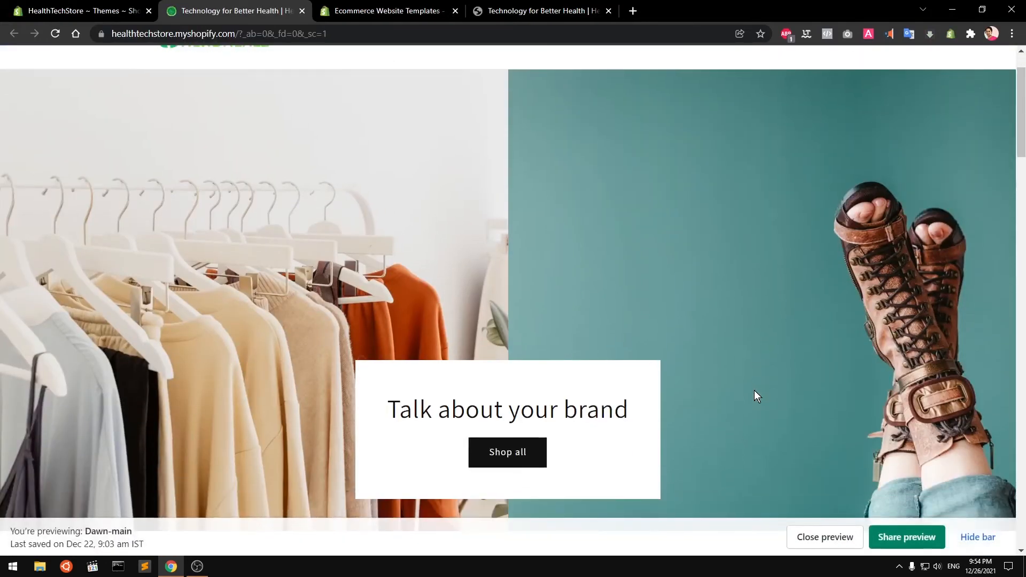
scroll(755, 391, "down", 15)
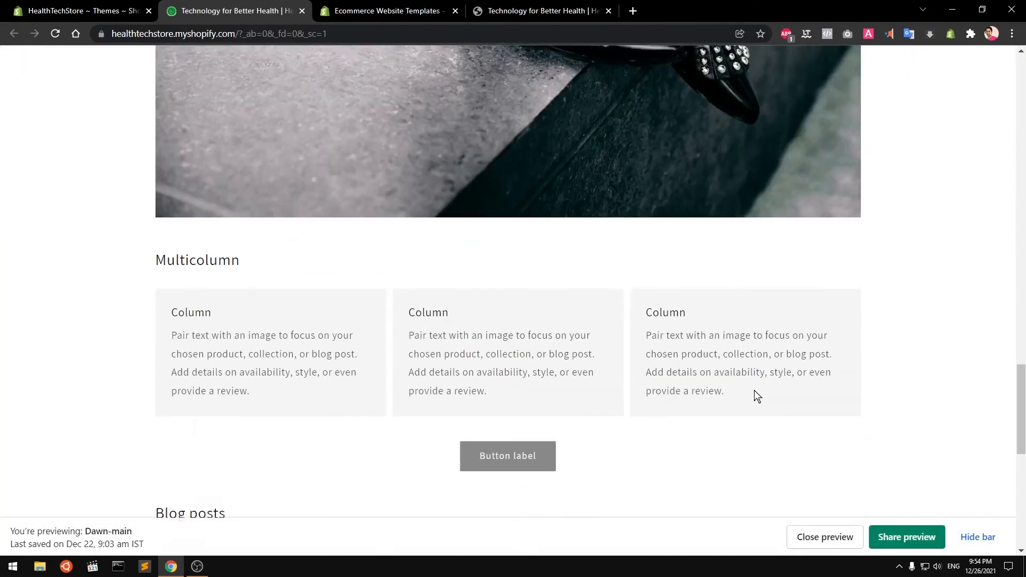
scroll(754, 391, "up", 15)
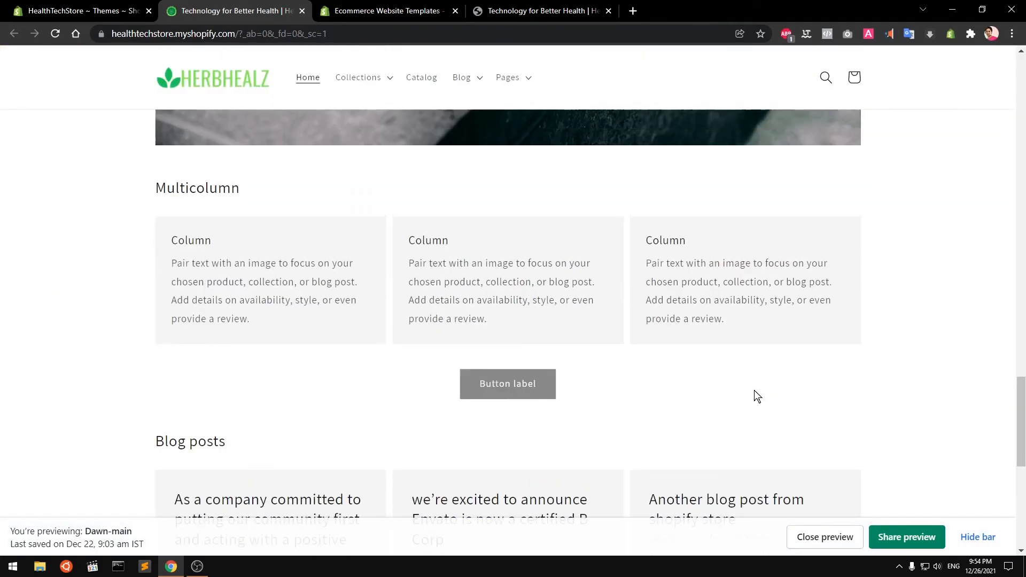
scroll(754, 393, "up", 15)
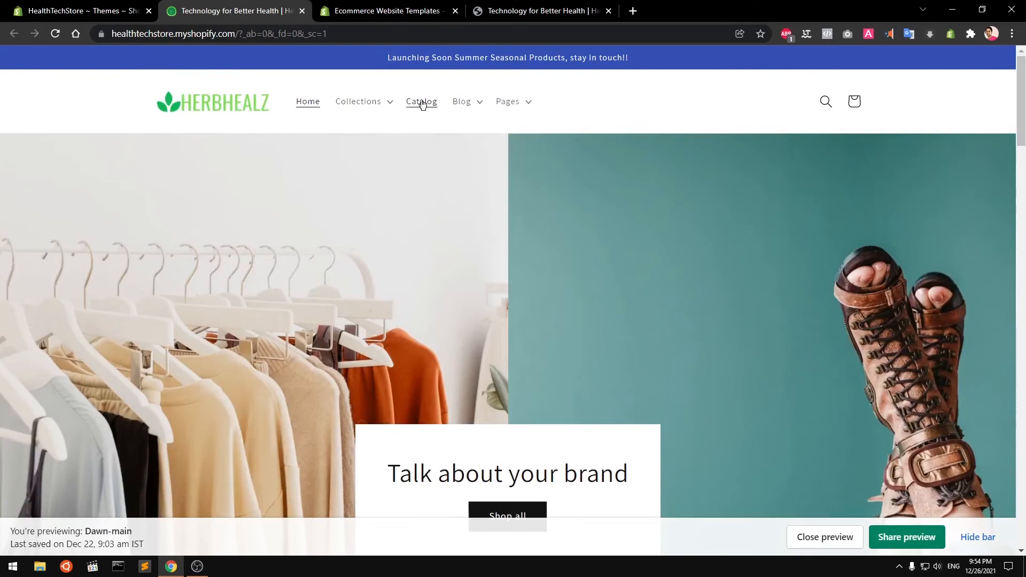
Browse the product catalog in the Dawn-main preview and open the Bedside Table product
left_click(421, 103)
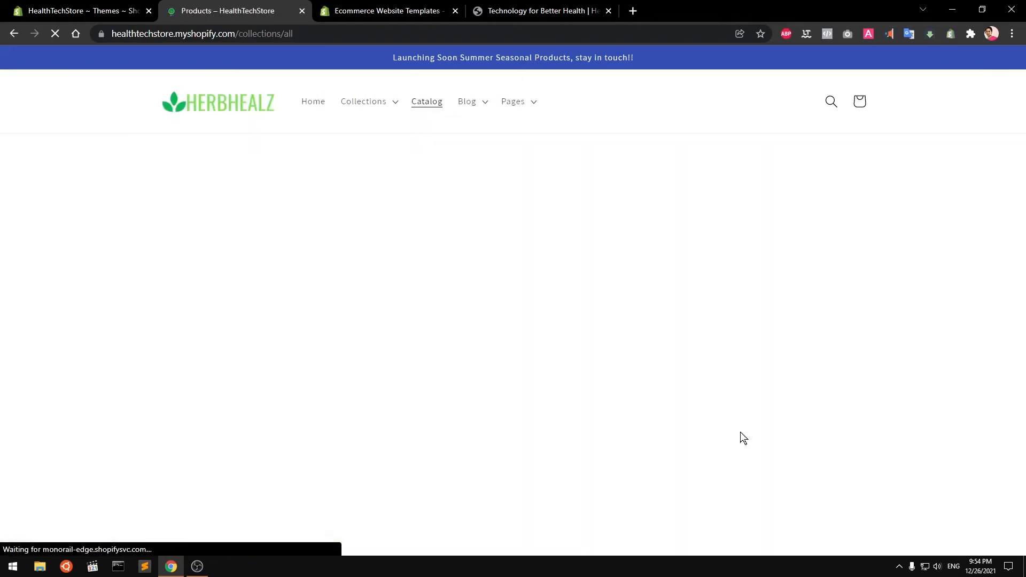
scroll(828, 441, "down", 15)
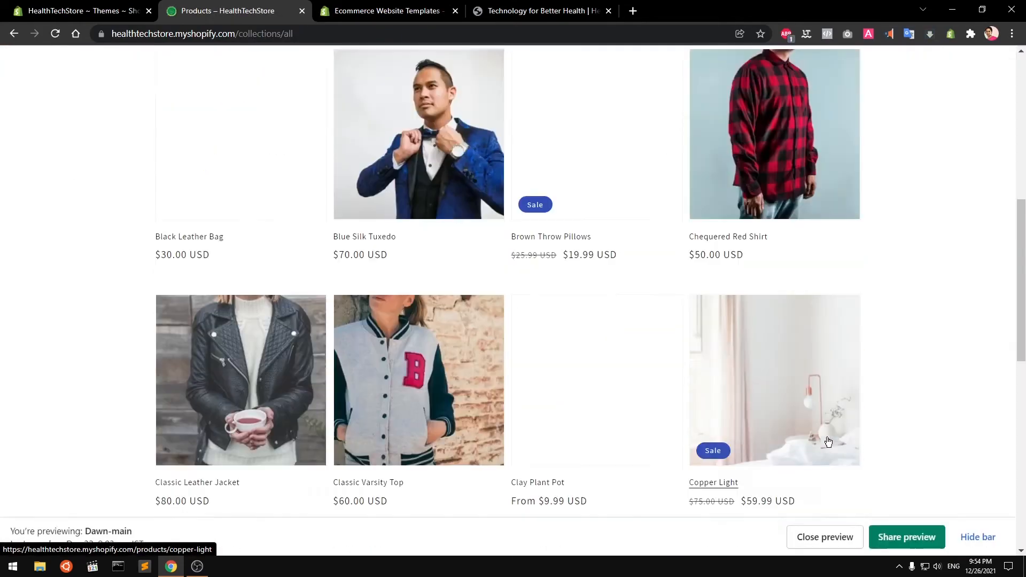
scroll(827, 442, "up", 15)
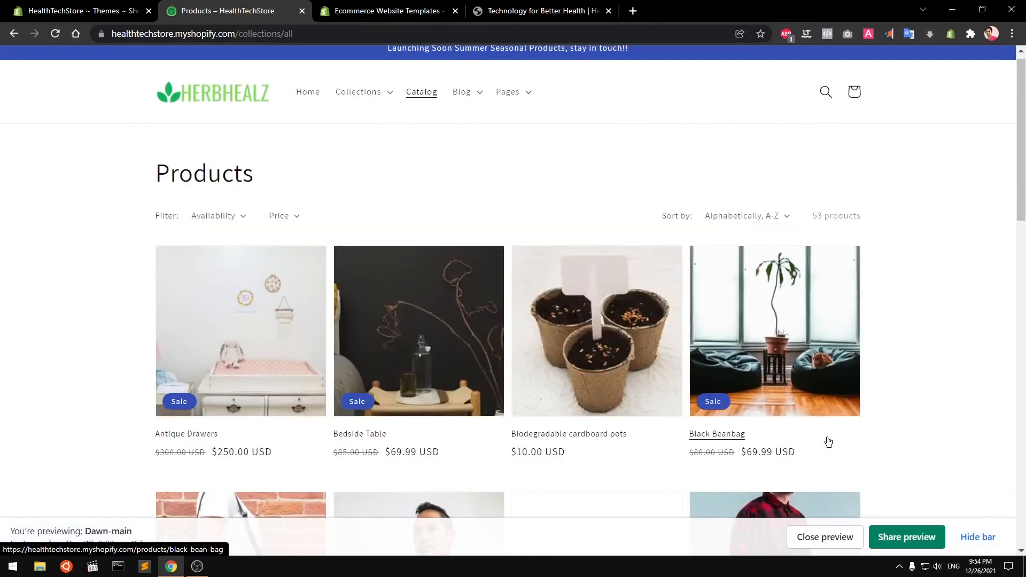
left_click(375, 336)
Return to the store's Themes page, dismiss the Dawn-main actions, and check which theme is live
key("ctrl+shift+Tab")
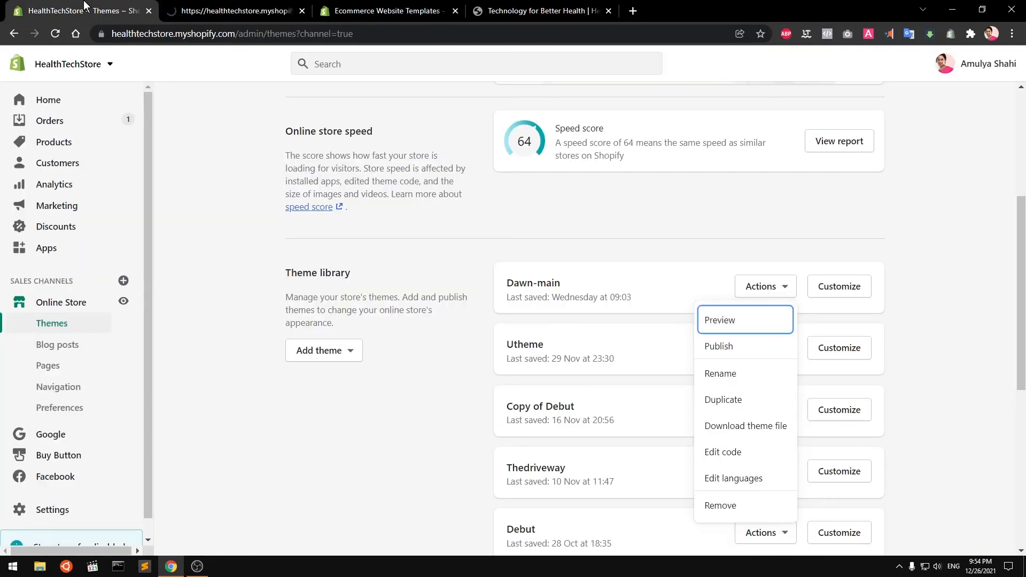
key("Escape")
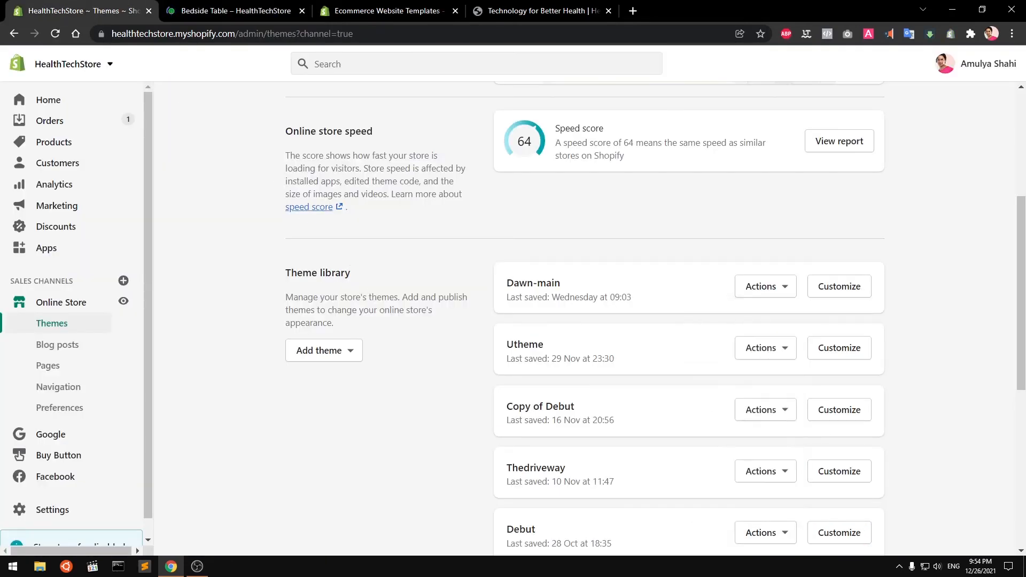
scroll(412, 293, "up", 5)
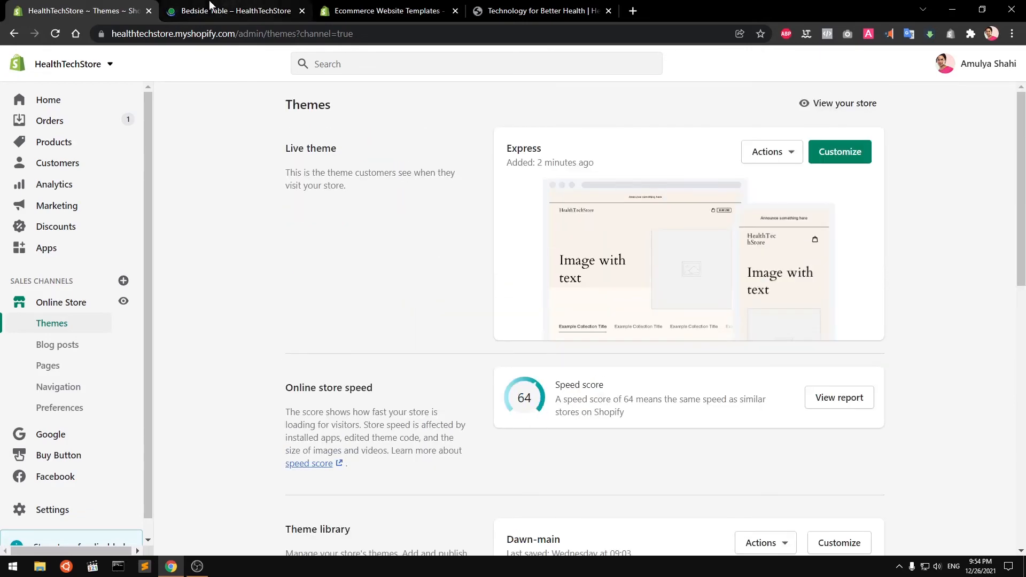
Look through the Bedside Table product page in the Dawn-main preview, and go back to the theme library
left_click(209, 12)
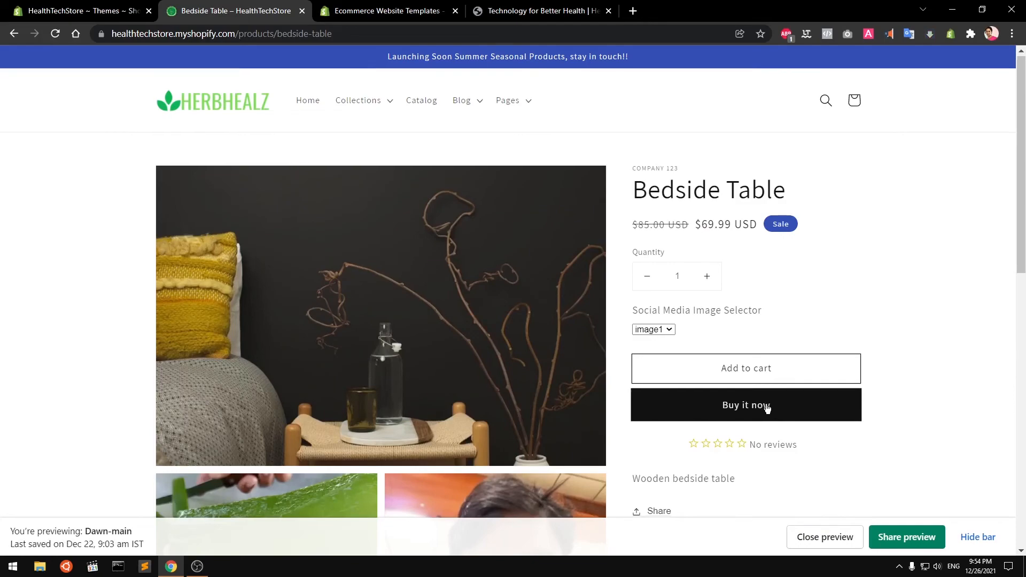
scroll(773, 411, "down", 15)
scroll(767, 409, "up", 15)
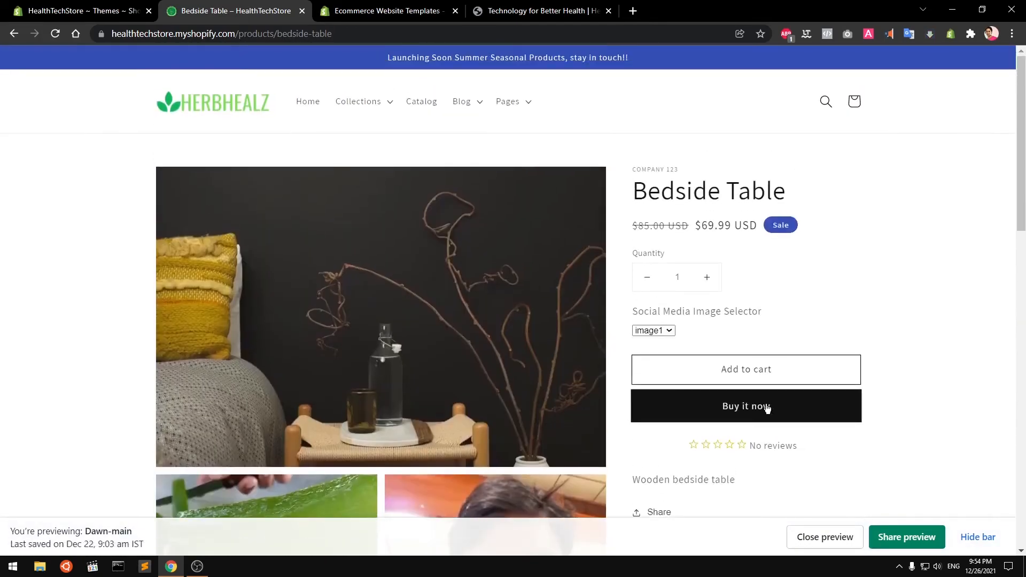
left_click(99, 9)
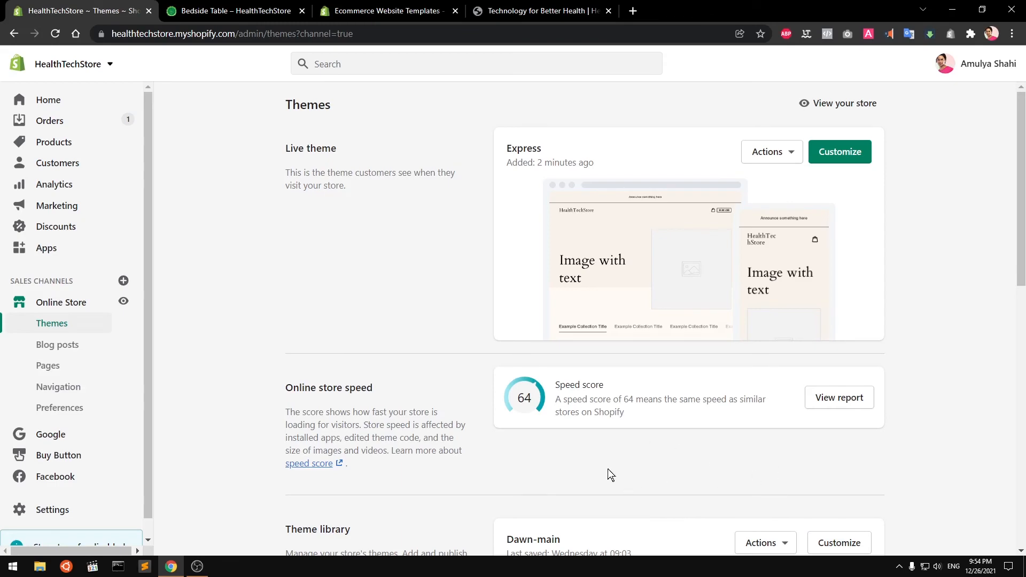
scroll(608, 474, "down", 2)
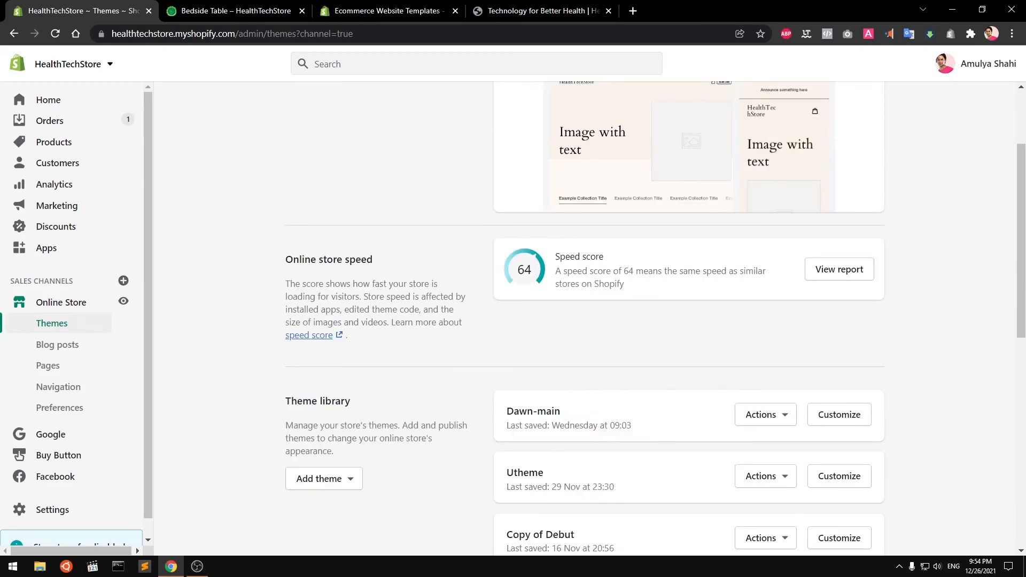
Open the code editor for the live Express theme
scroll(710, 367, "up", 2)
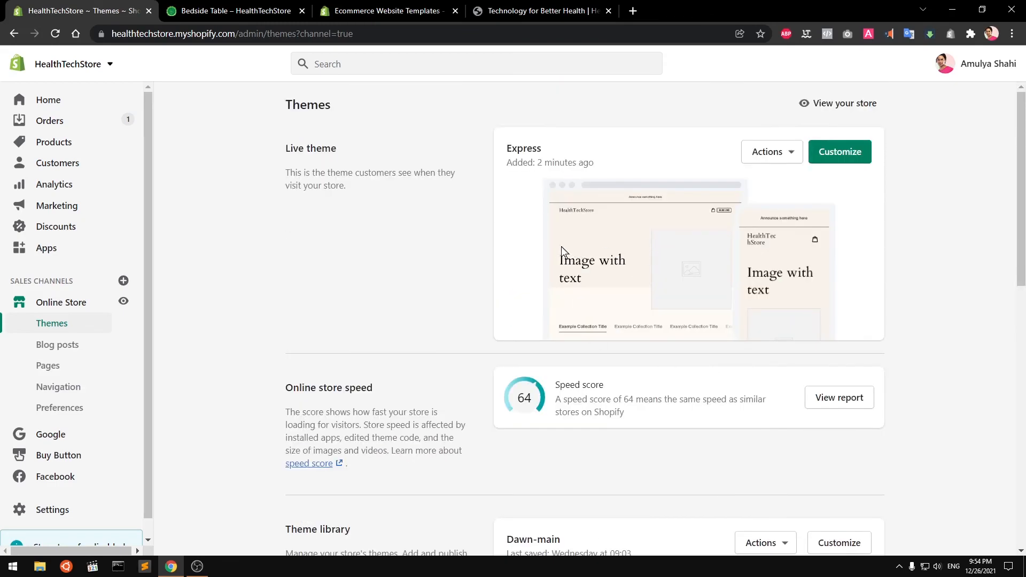
left_click(778, 154)
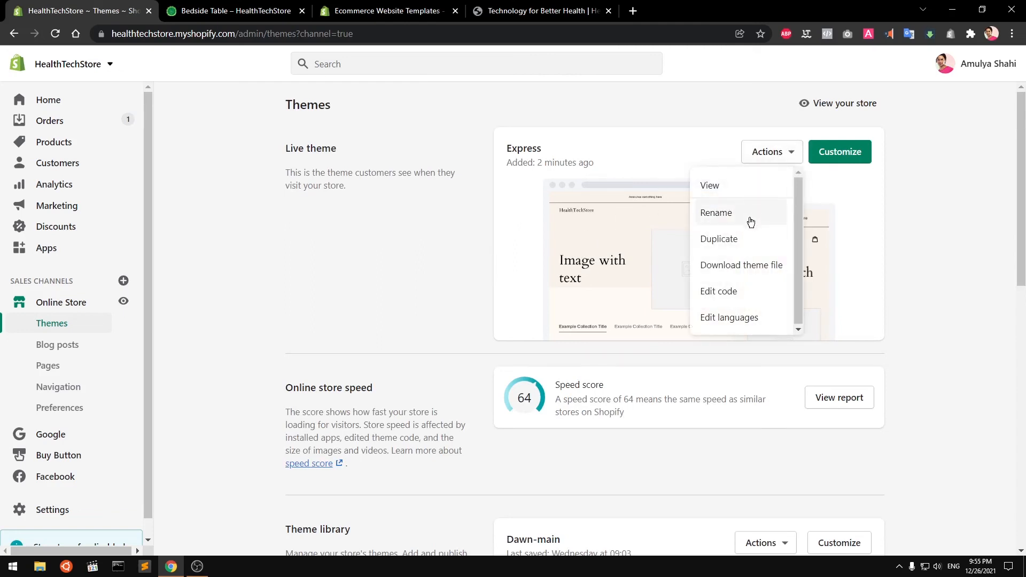
left_click(725, 292)
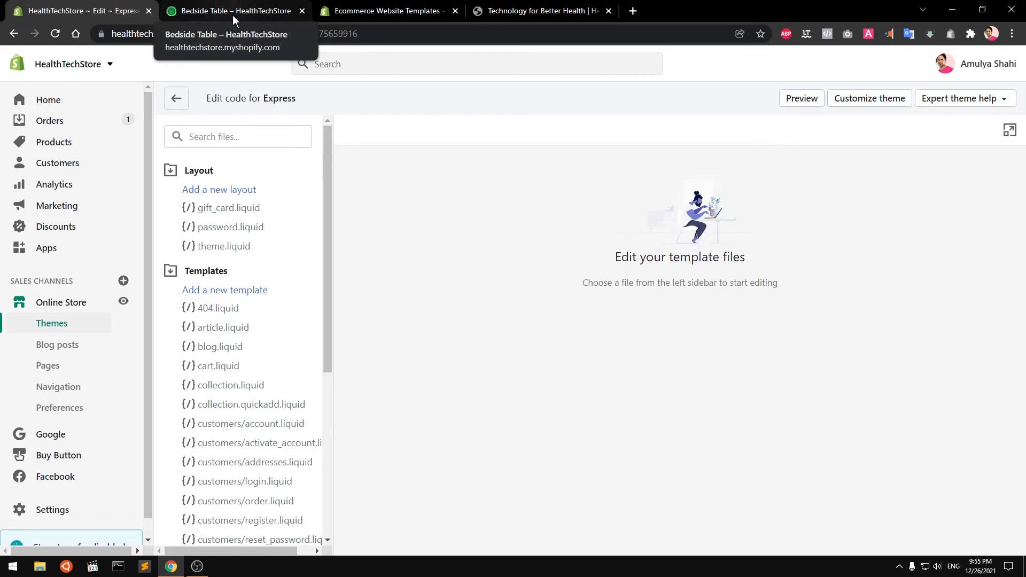
Look through the Express theme's layout and template files, and collapse the Layout folder
scroll(330, 310, "down", 1)
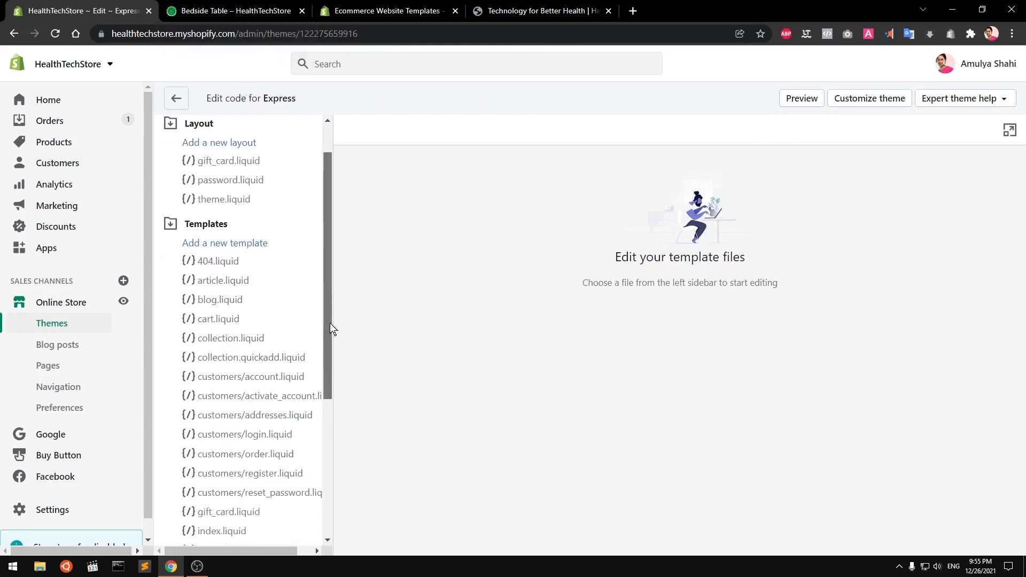
left_click_drag(330, 328, 336, 390)
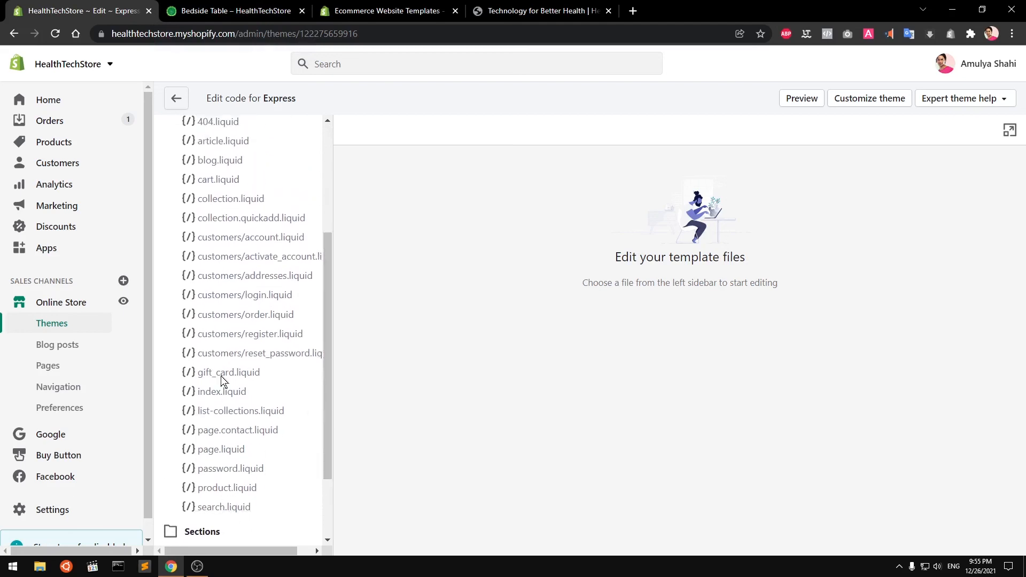
left_click_drag(331, 411, 330, 290)
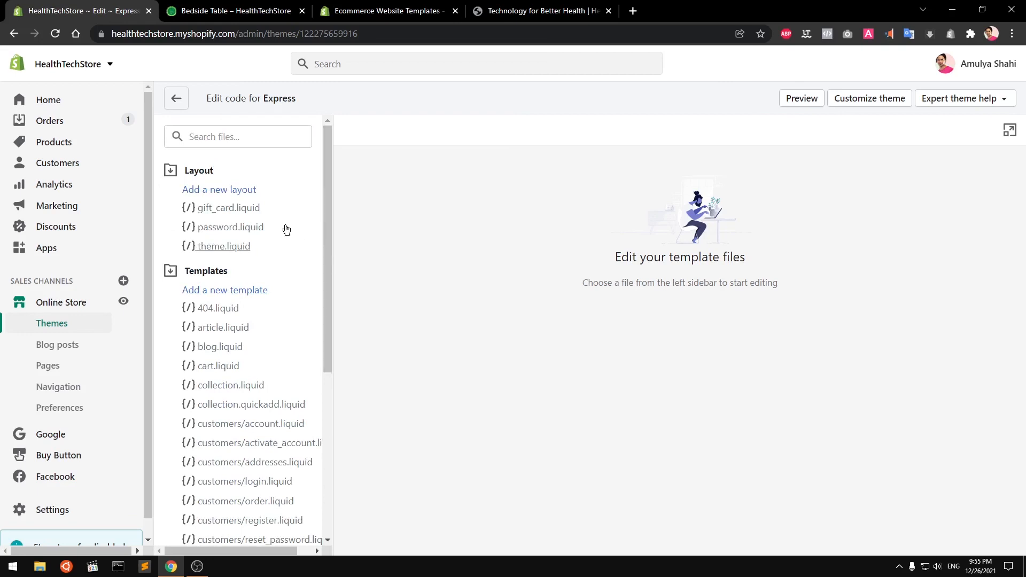
left_click(187, 175)
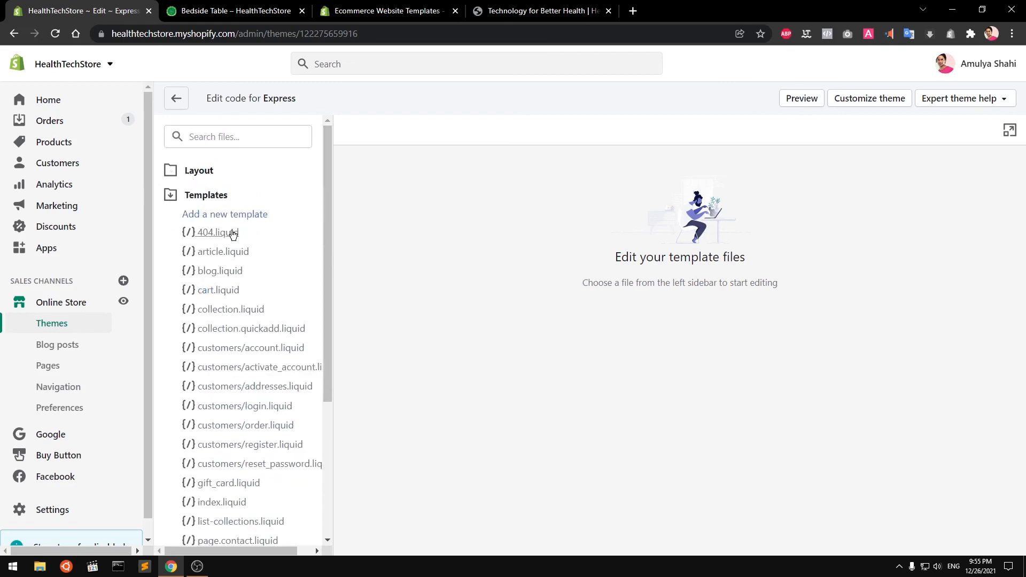
Open the 404.liquid, article.liquid and blog.liquid files from the Templates folder to view their code
scroll(299, 385, "down", 4)
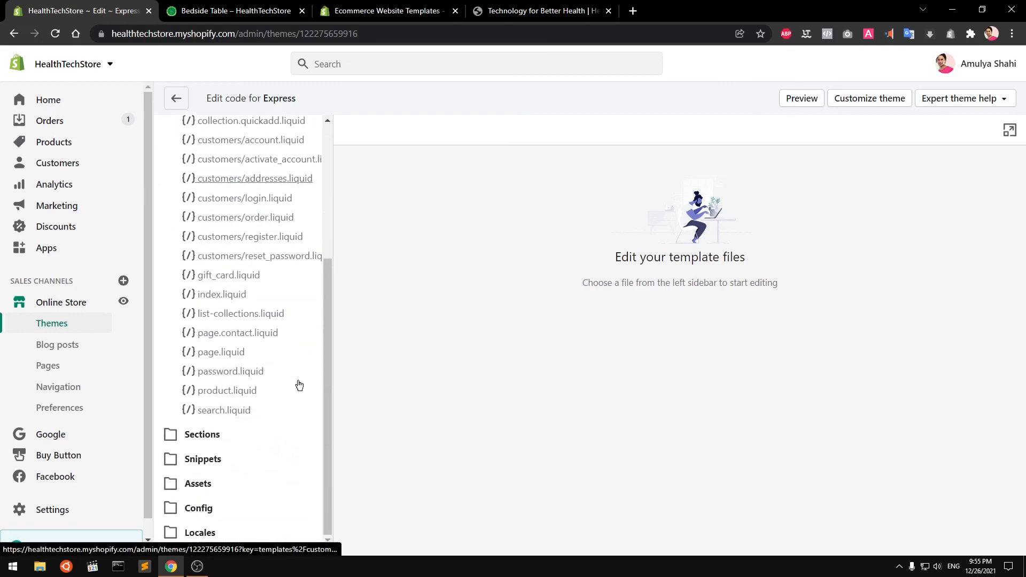
scroll(298, 385, "up", 4)
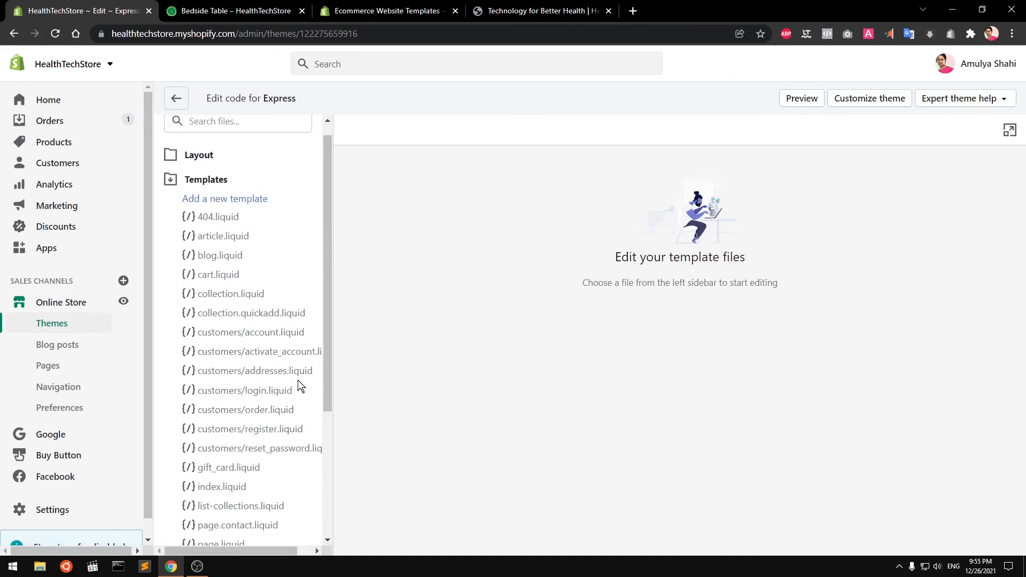
left_click(218, 216)
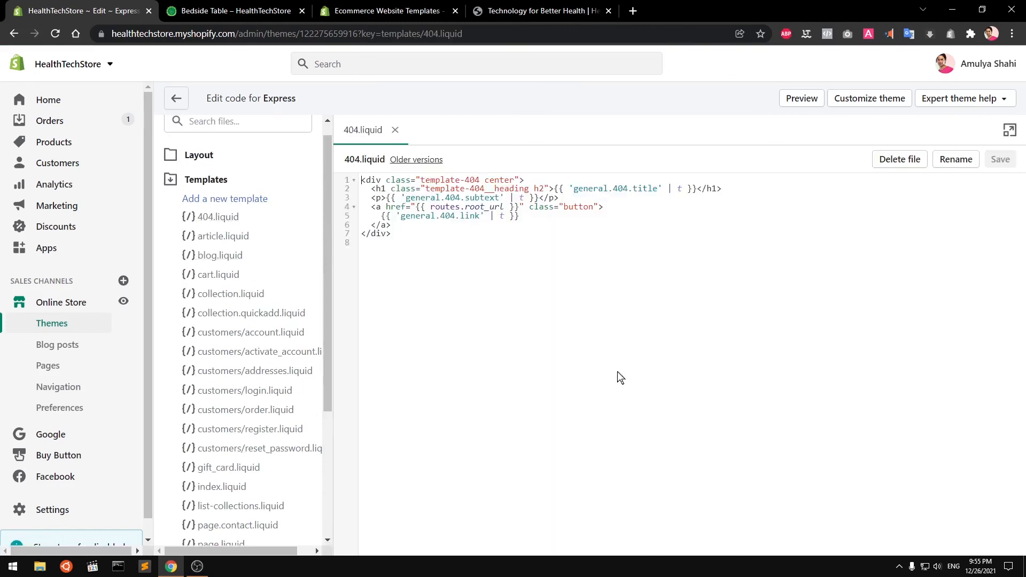
left_click(226, 260)
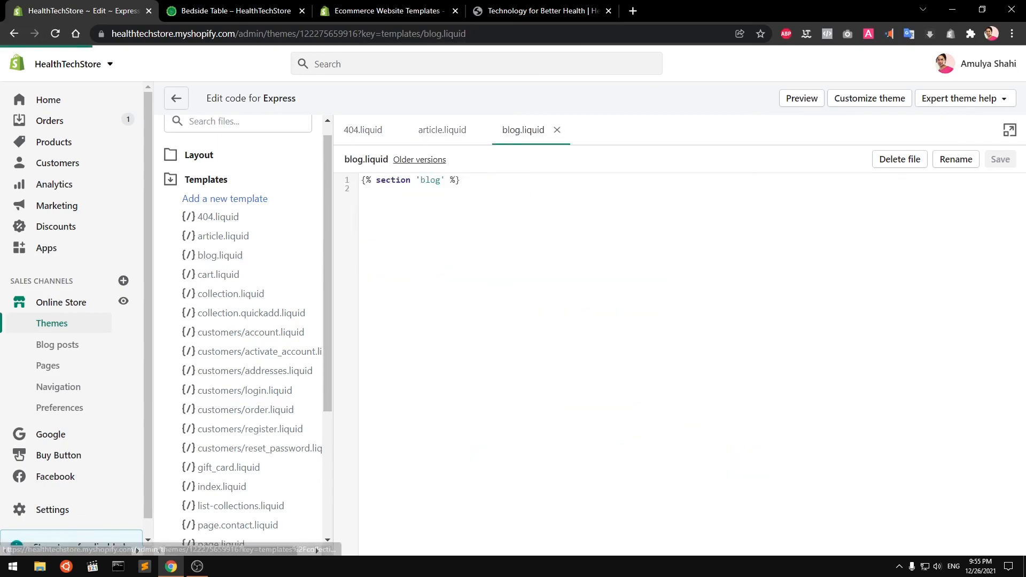